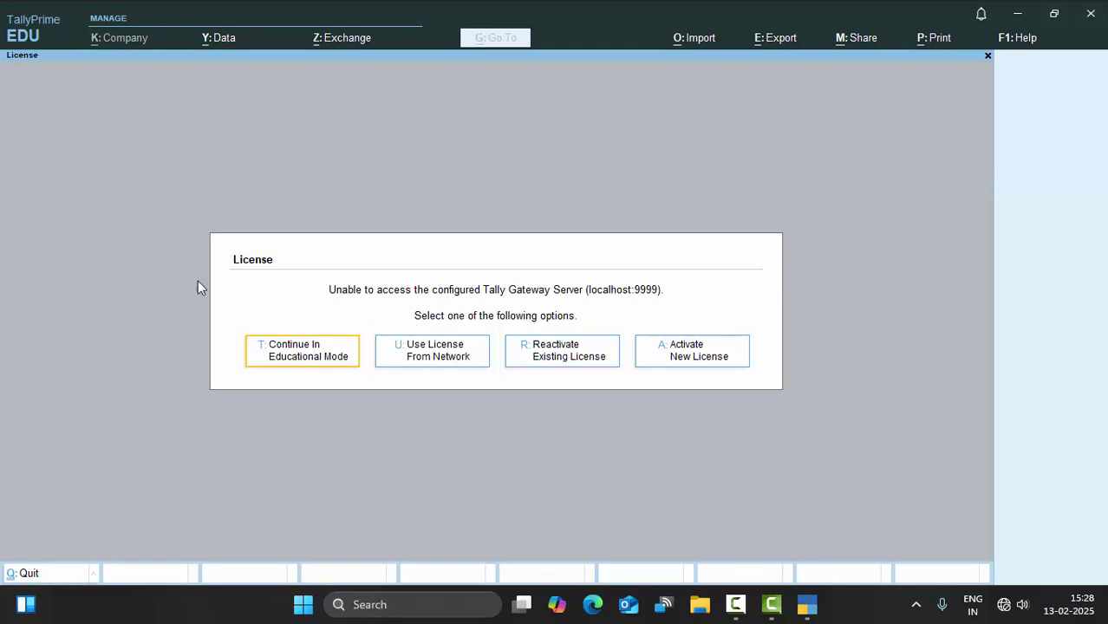
Step: Continue in educational mode and open a blank Company Creation form
click(301, 356)
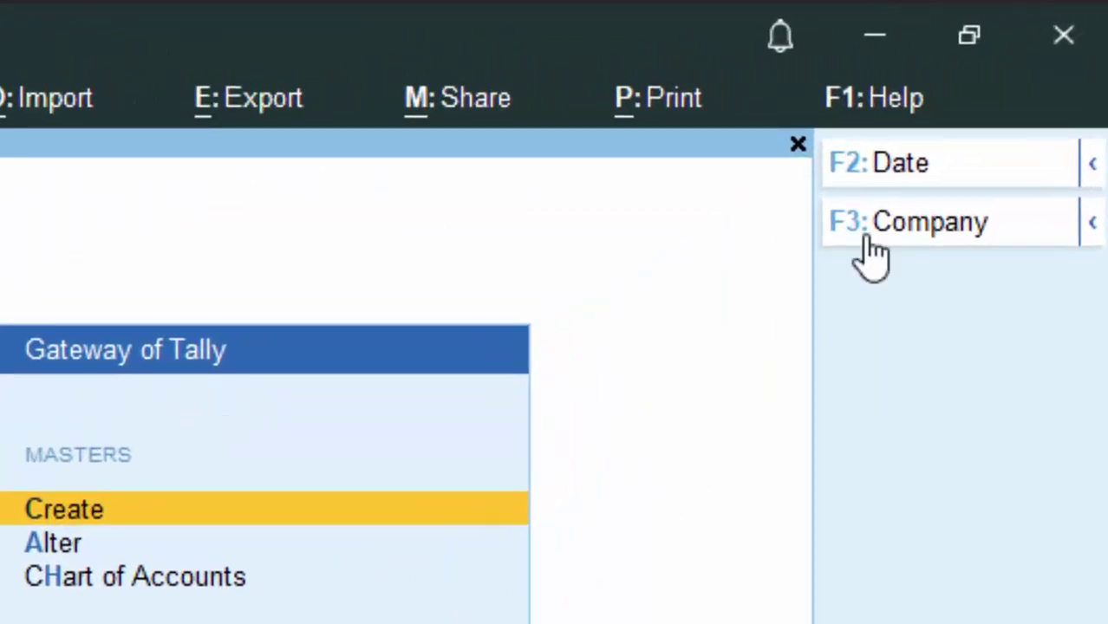
click(871, 251)
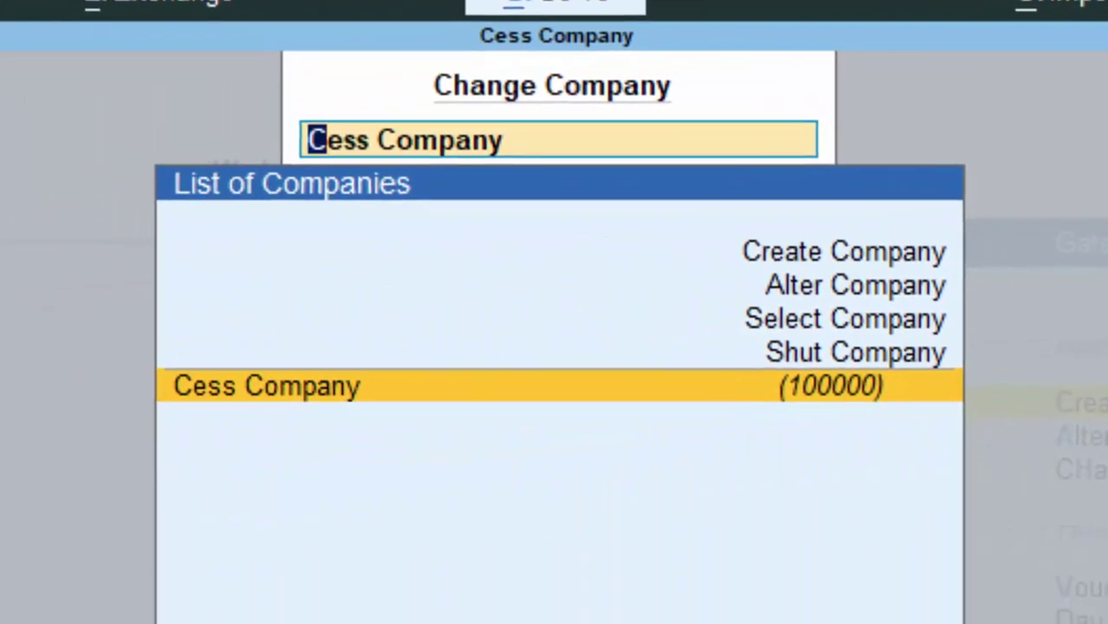
key(Up)
key(Up)
key(Up)
key(Up)
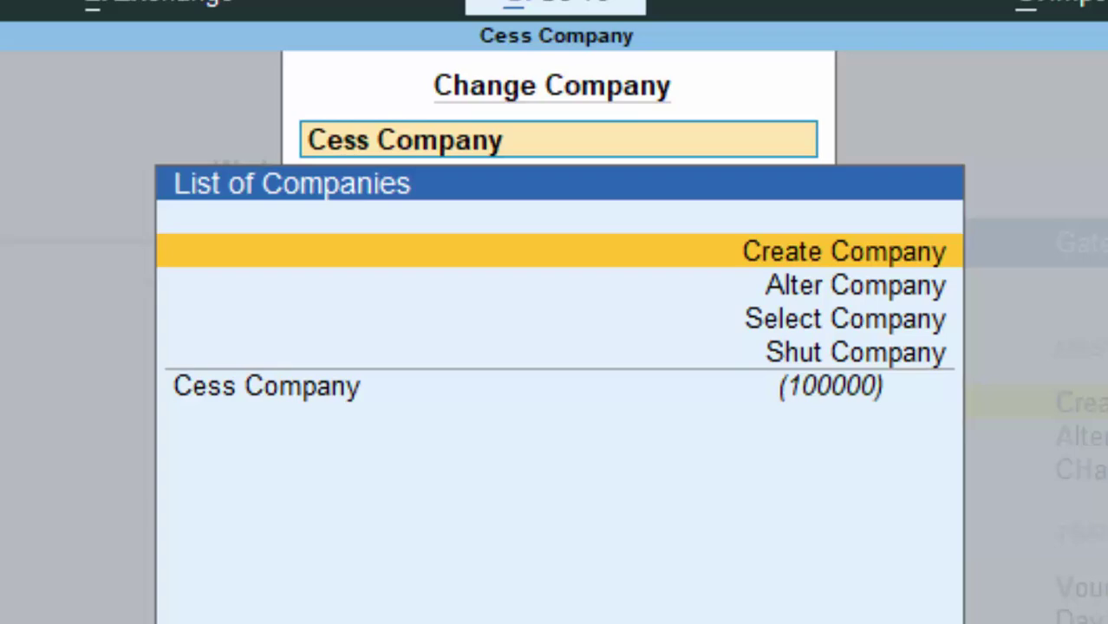
key(Return)
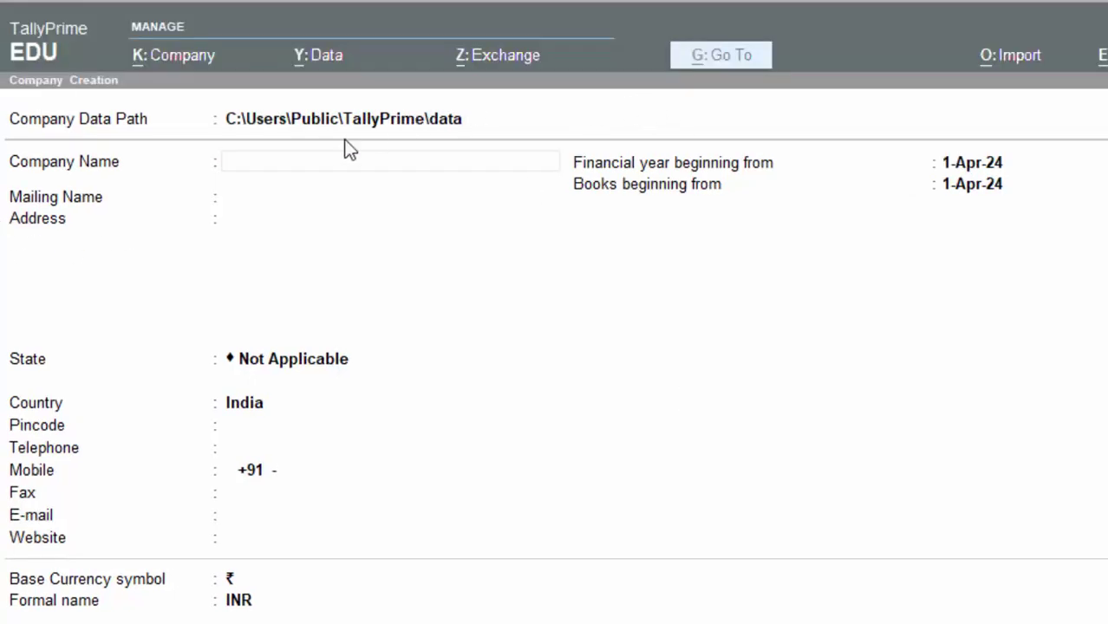
Step: Enter company 'Salary Creation 1', address New colony Deoria, state Uttar Pradesh, pincode 274001
click(330, 160)
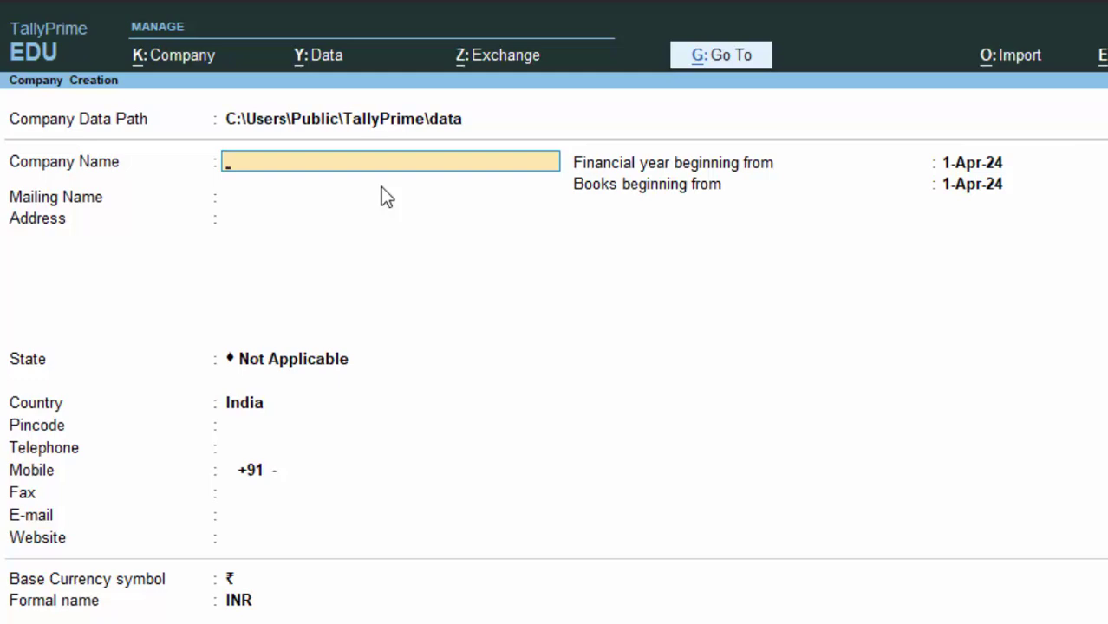
text(Sala)
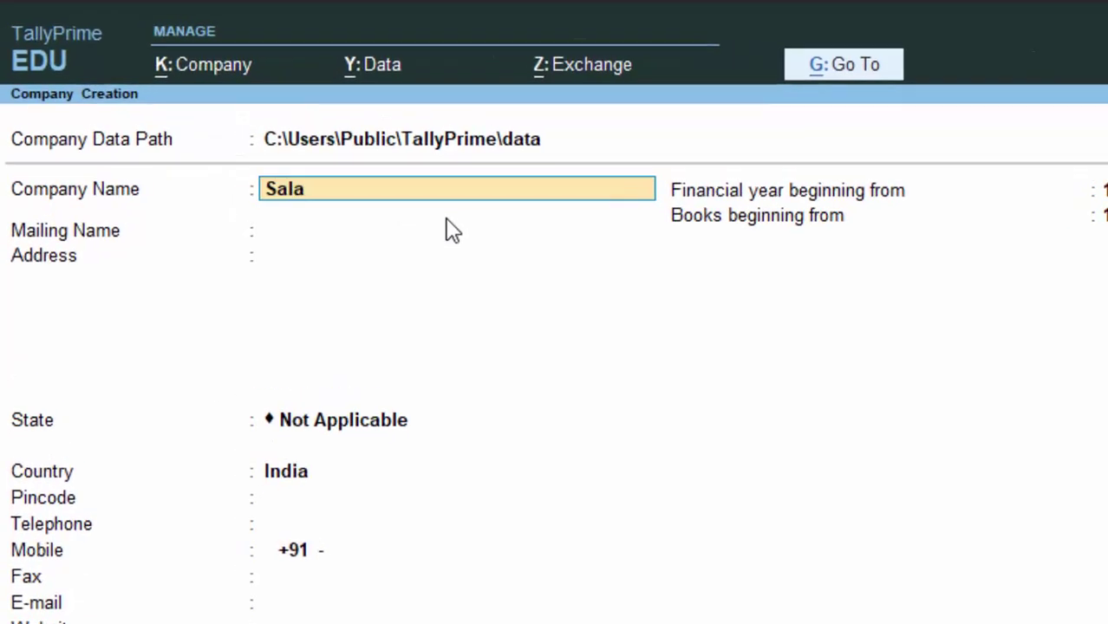
text(ry Cre)
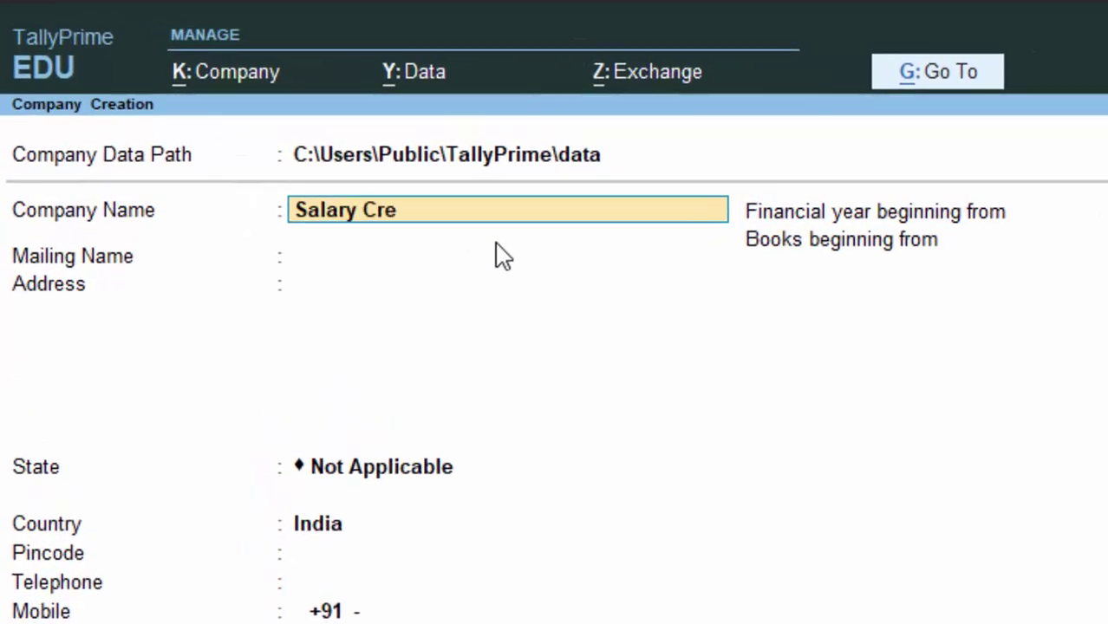
text(ation)
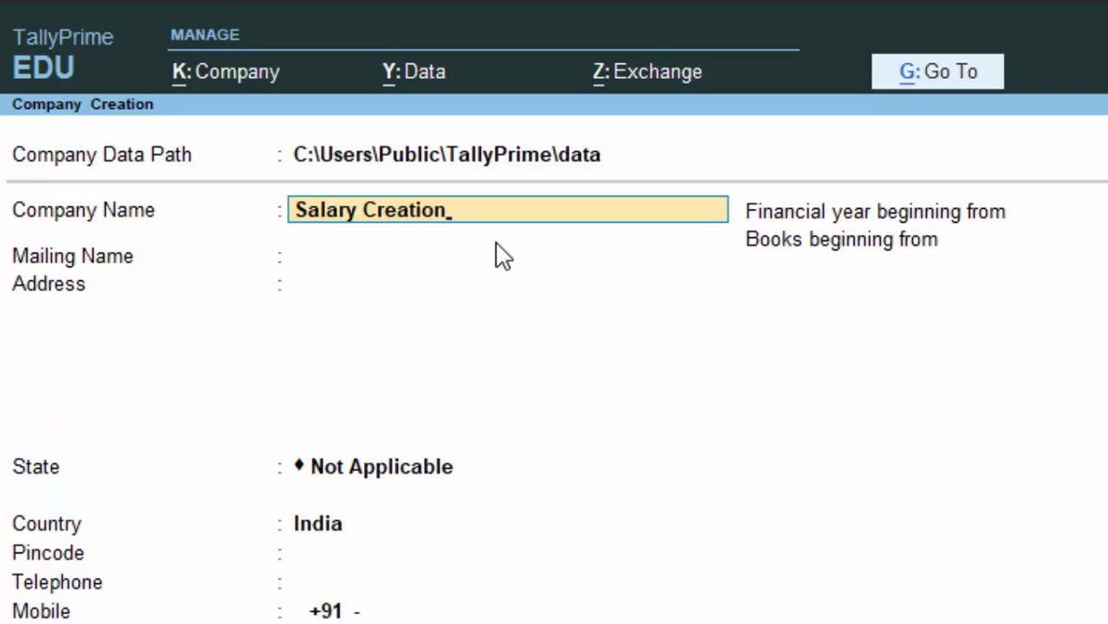
text( 1)
key(Return)
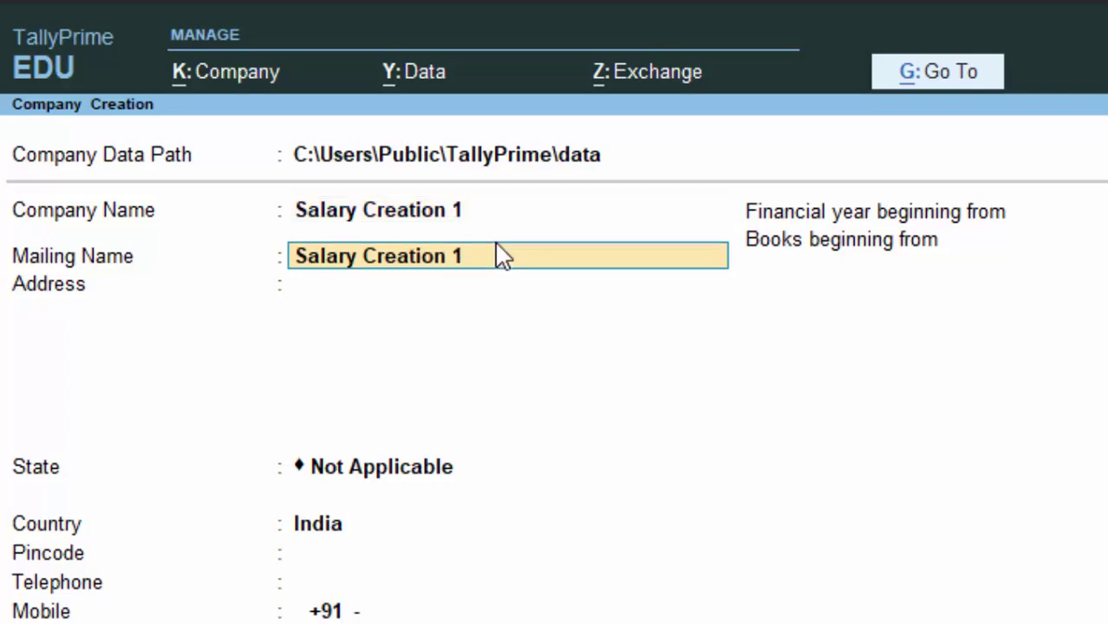
key(Return)
text(Ne)
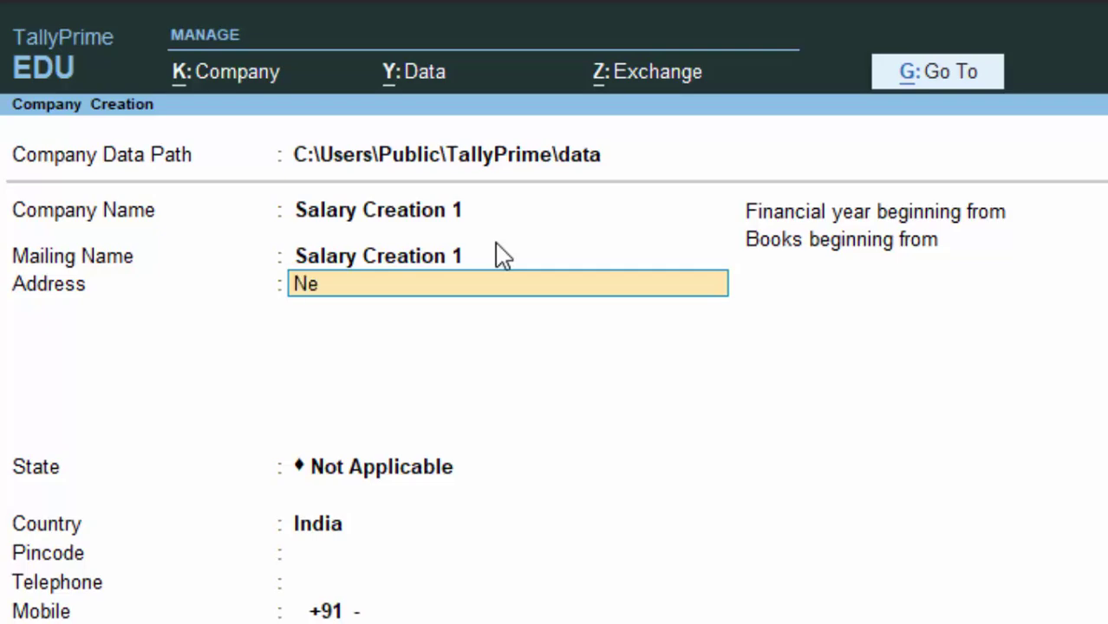
text(w colon)
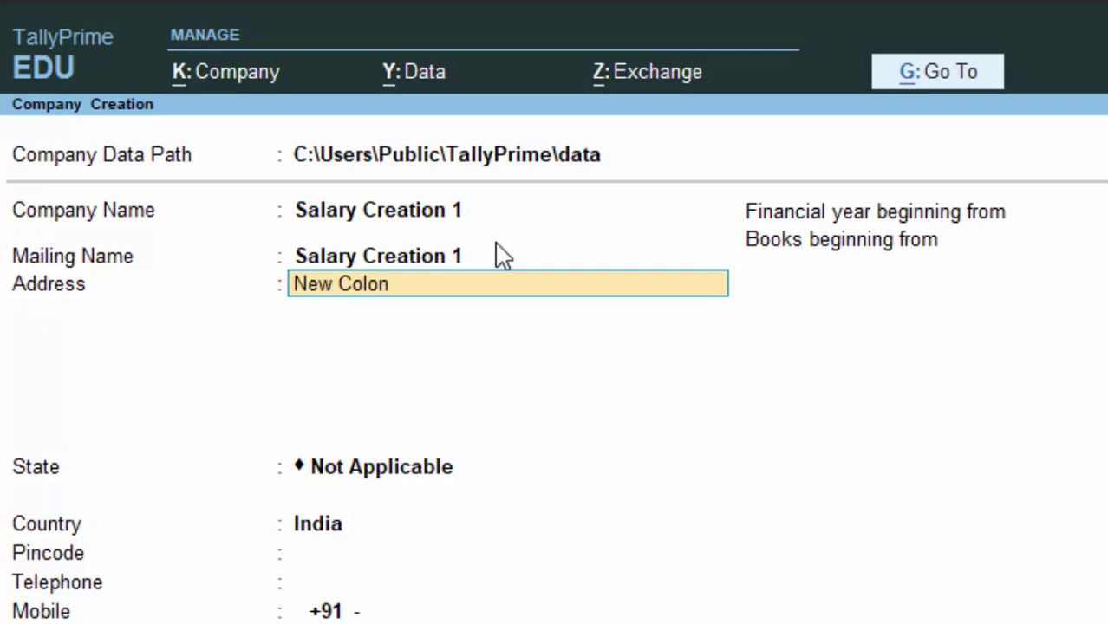
text(y Deoria)
key(Return)
key(Return)
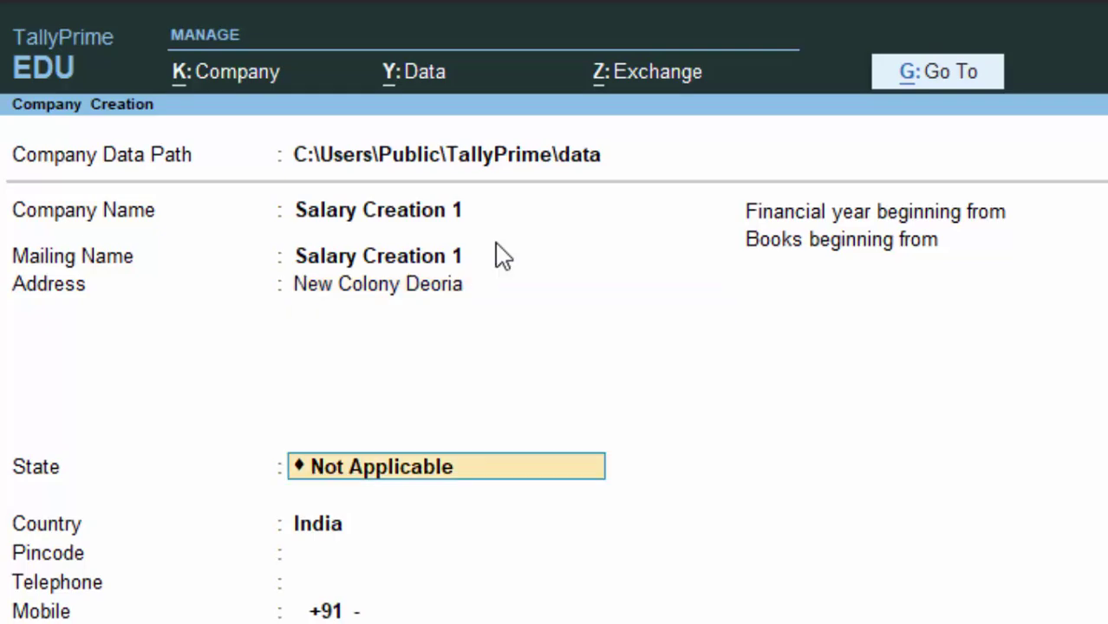
text(U)
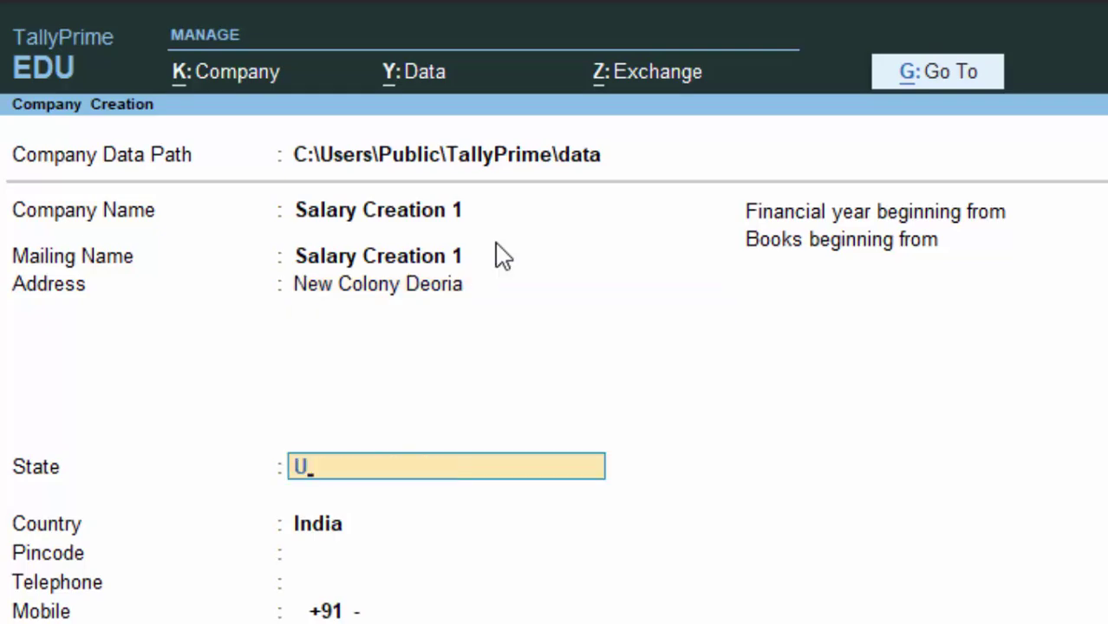
key(Return)
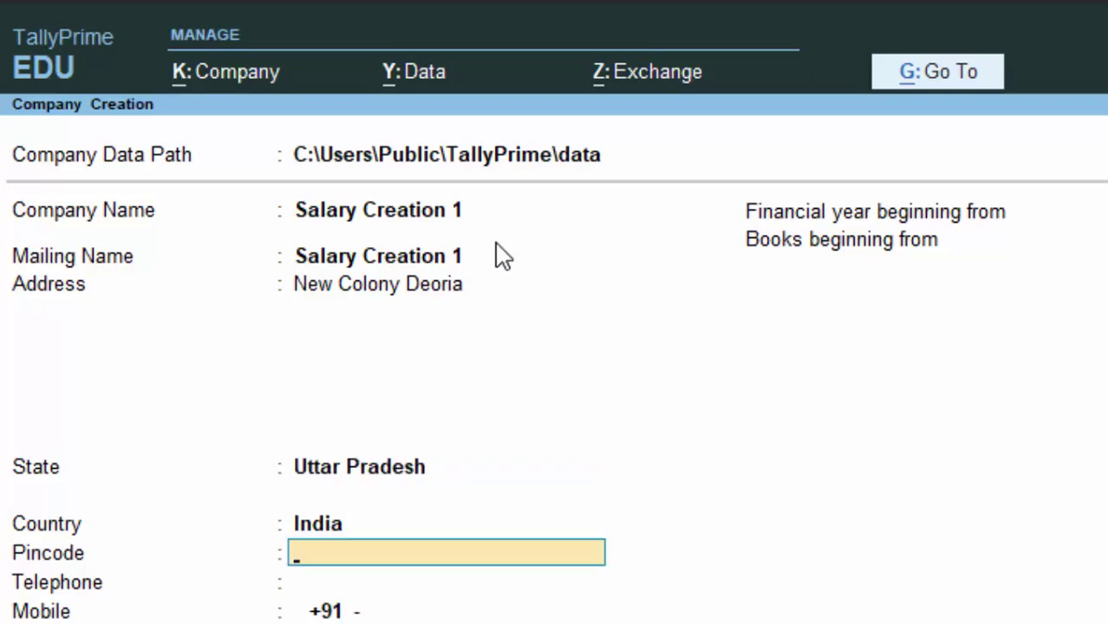
text(274)
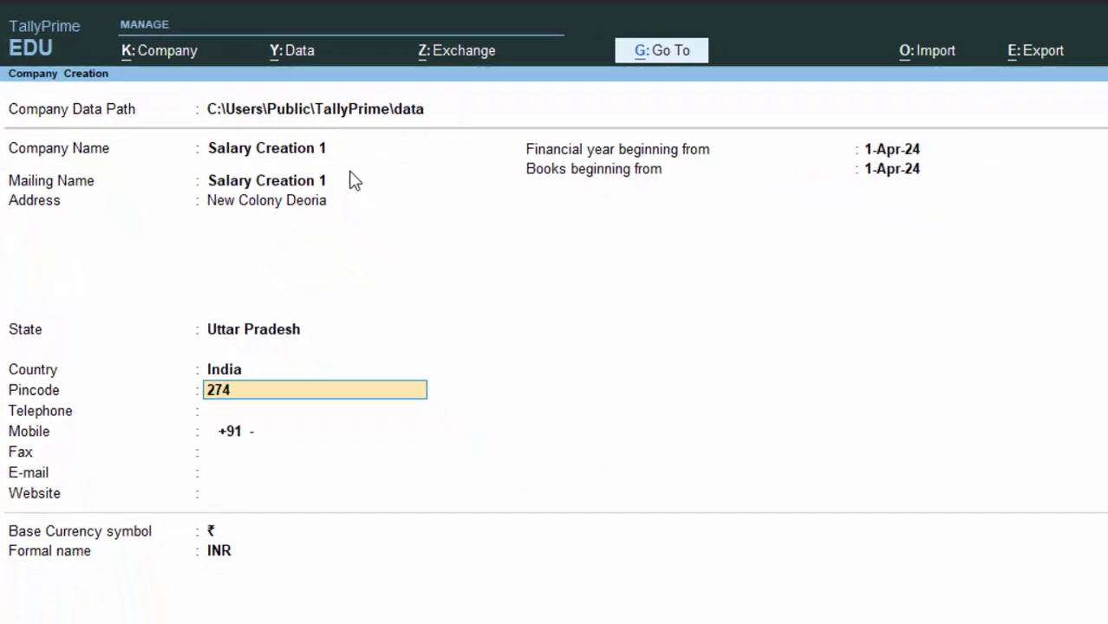
text(001)
key(Return)
key(Return)
key(Return)
key(Return)
key(Return)
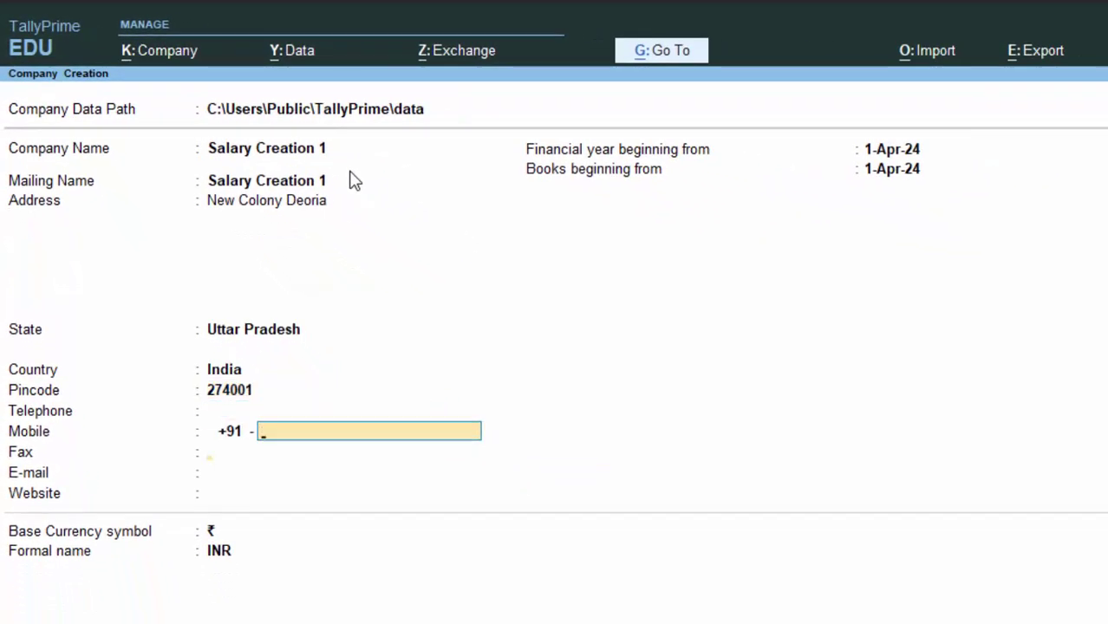
key(Return)
key(Return)
key(Return)
key(Return)
key(Return)
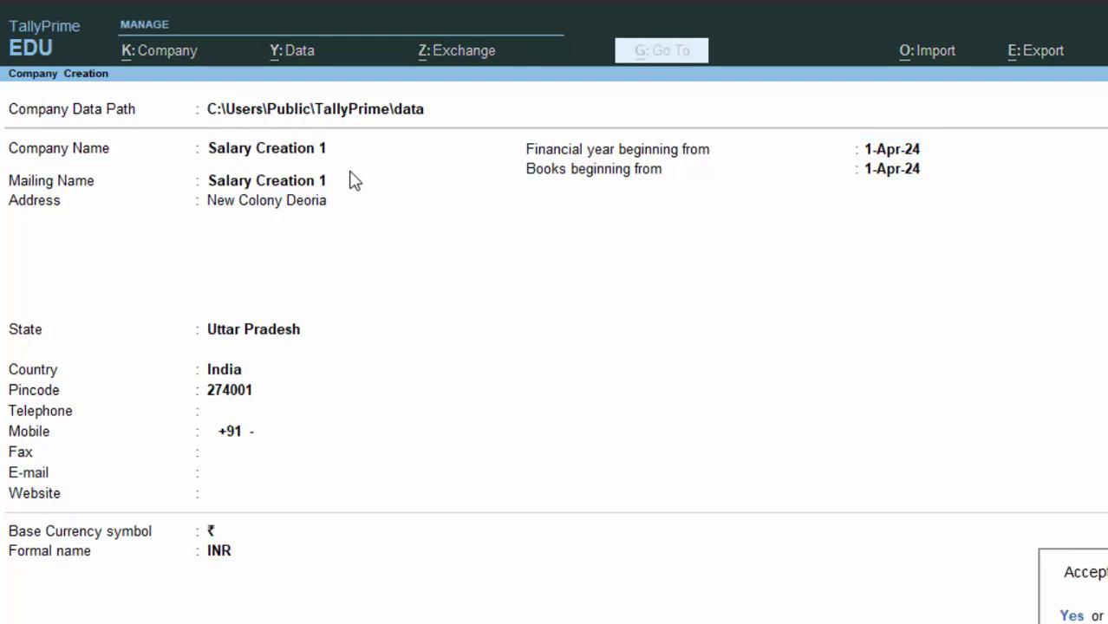
Step: Save the company and set both Maintain Payroll and Enable Payroll Statutory to Yes
key(y)
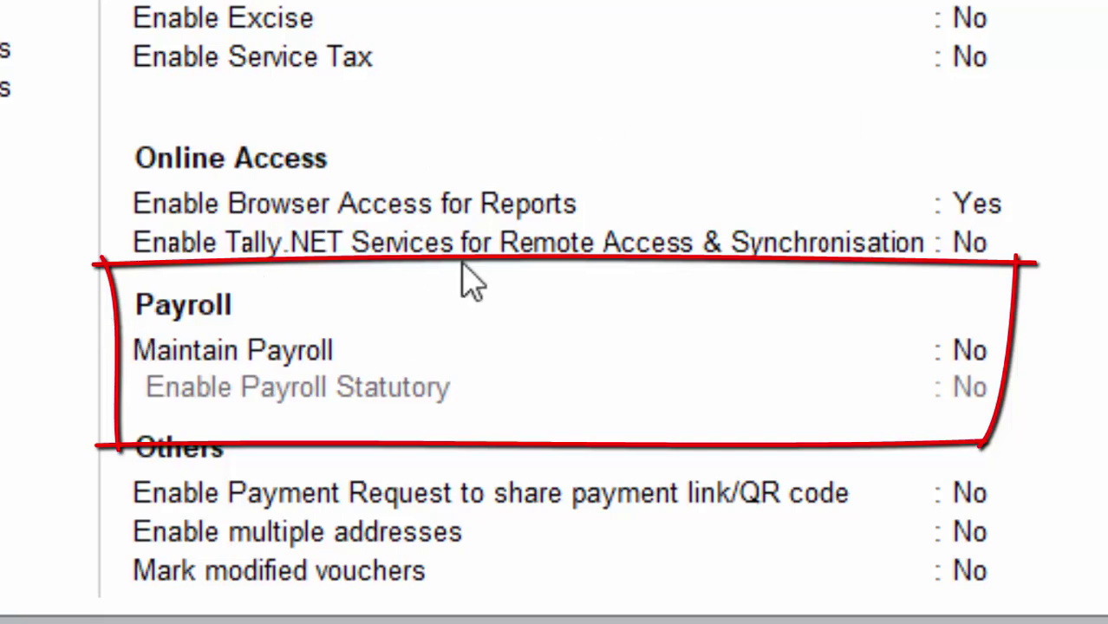
click(975, 351)
key(y)
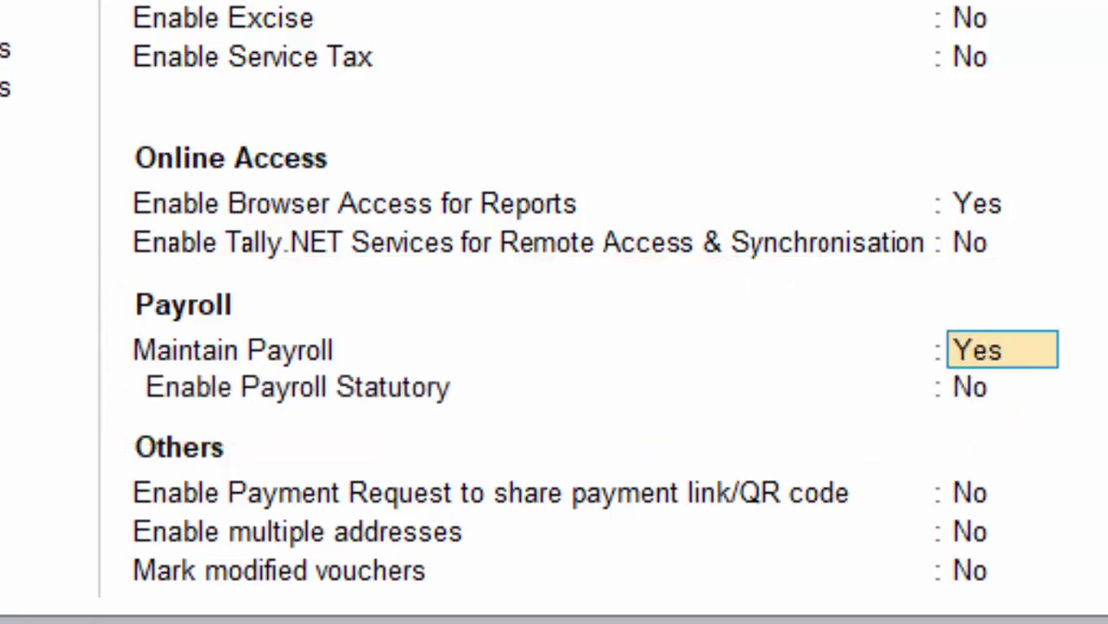
key(Return)
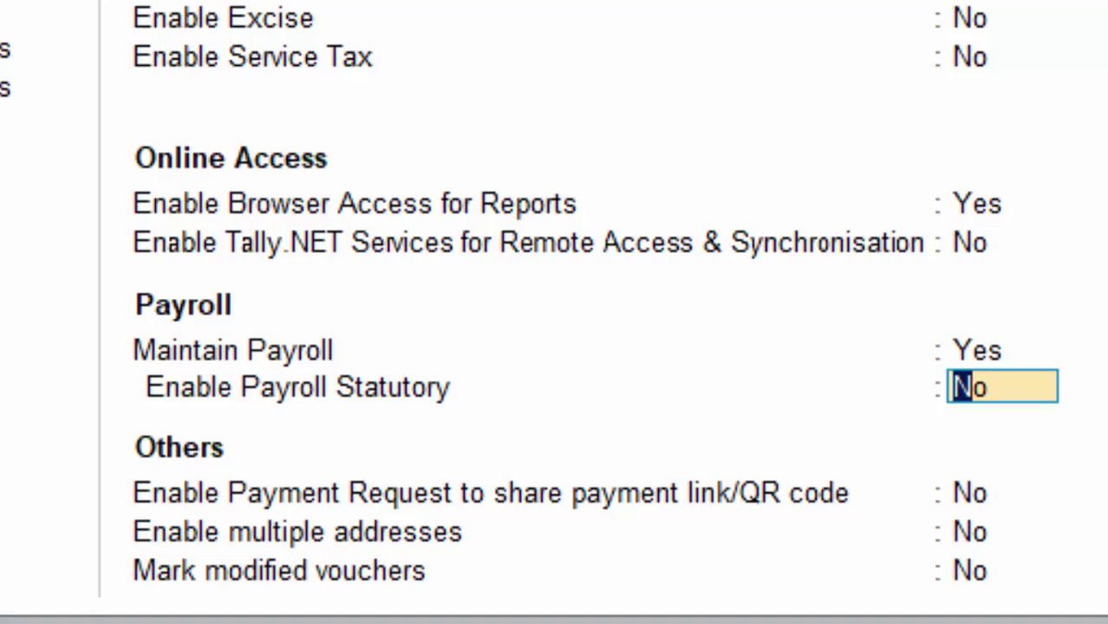
text(y)
key(Return)
Step: Enter PF codes 558, 686, 57758, ESI code 687698 and ESI branch Deoria
text(55)
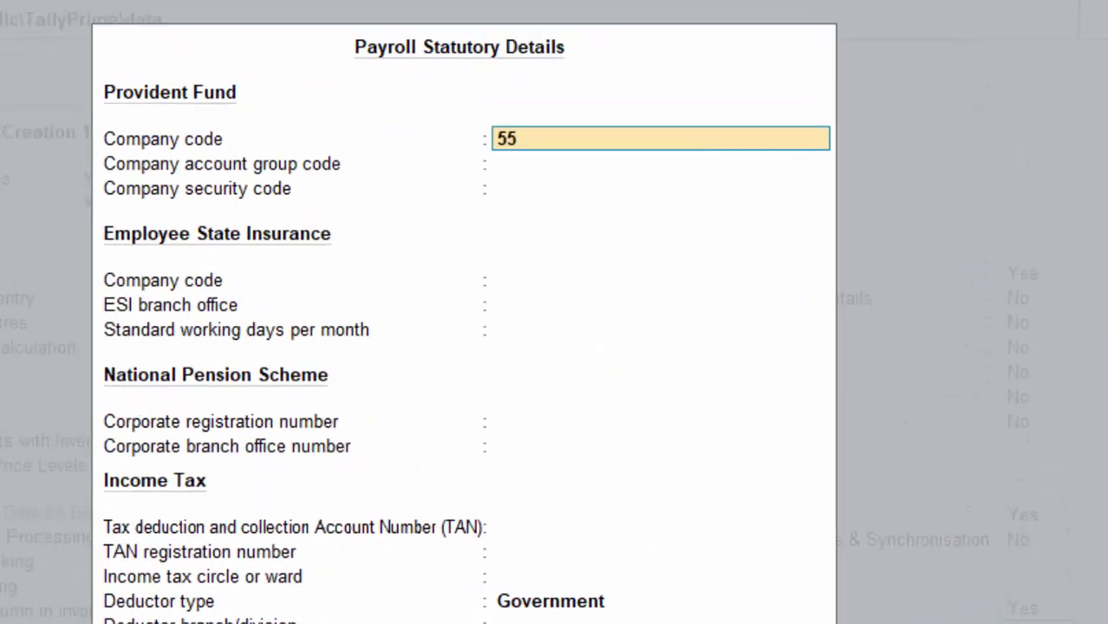
text(8)
key(Return)
text(686)
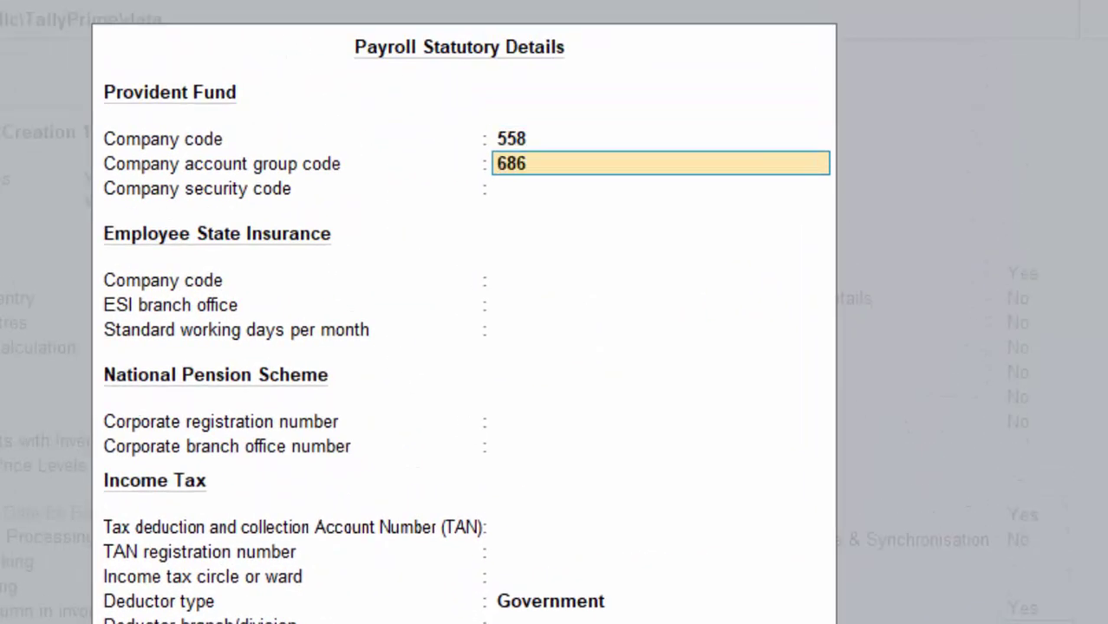
key(Return)
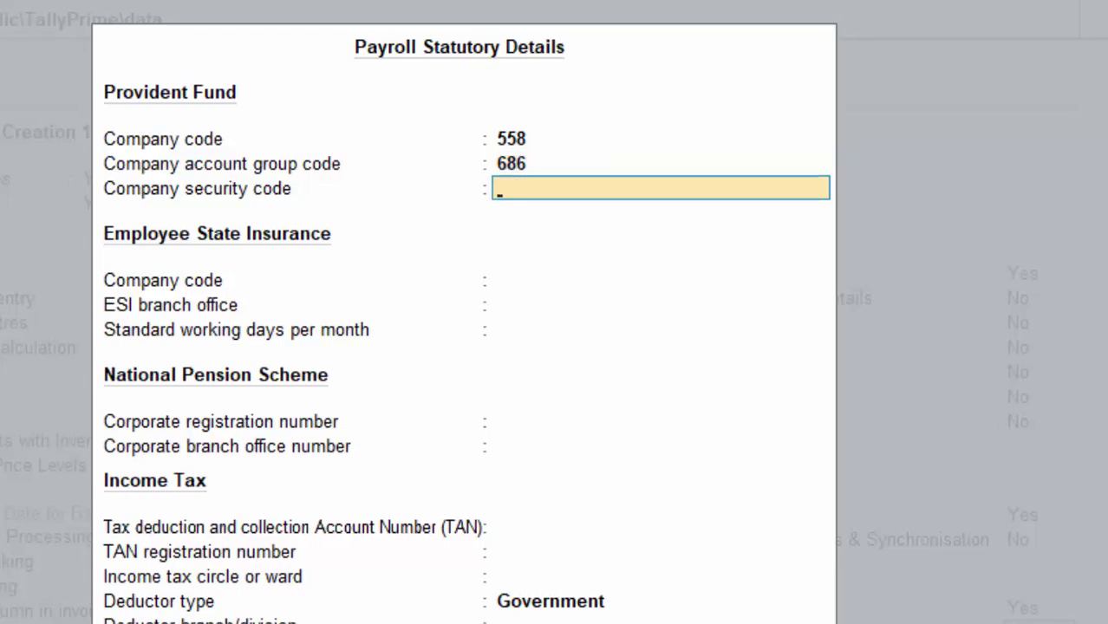
text(57758)
key(Return)
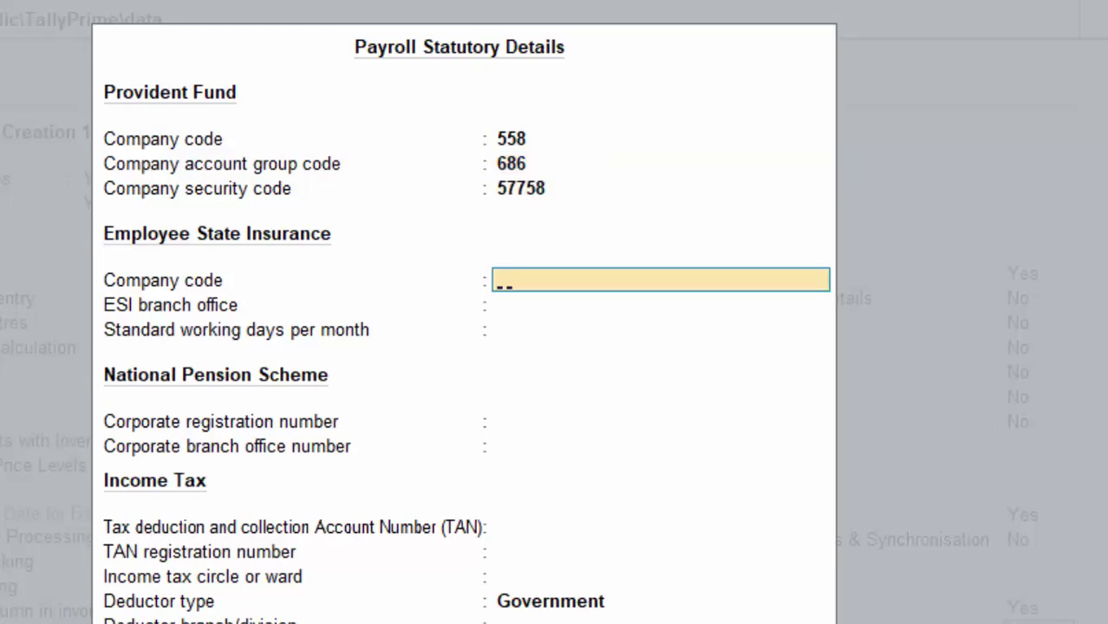
text(687698)
key(Return)
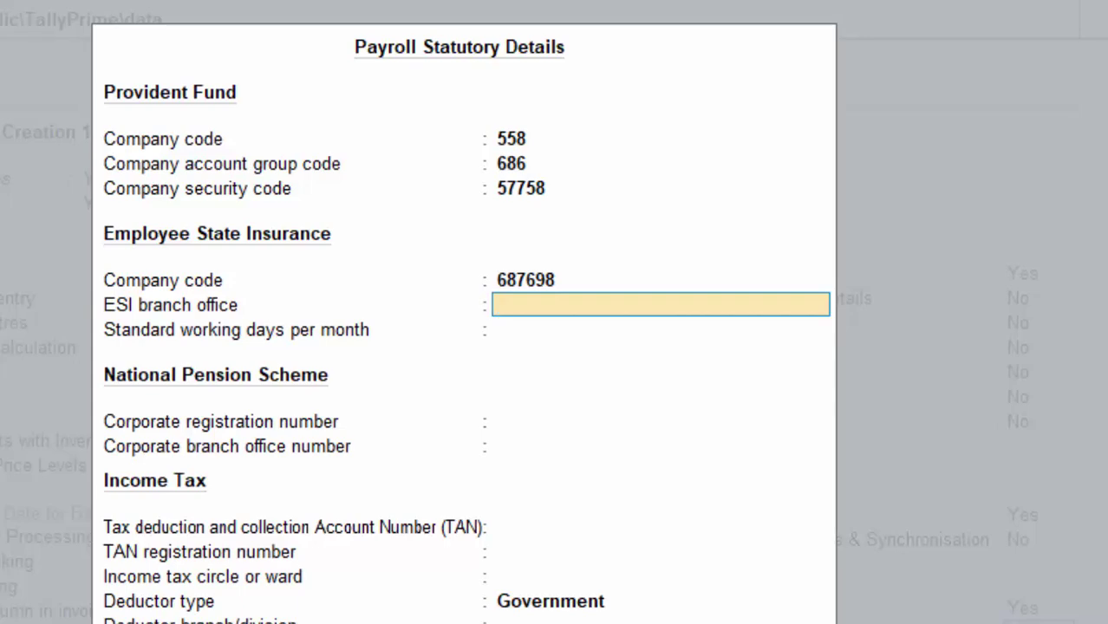
text(Deoria)
key(Return)
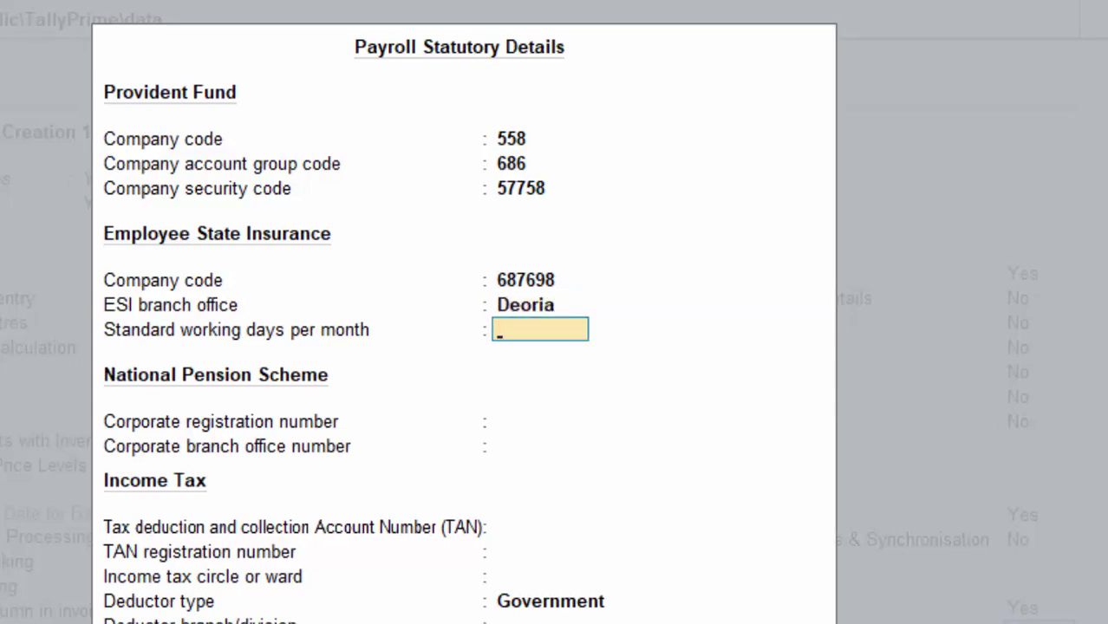
key(Return)
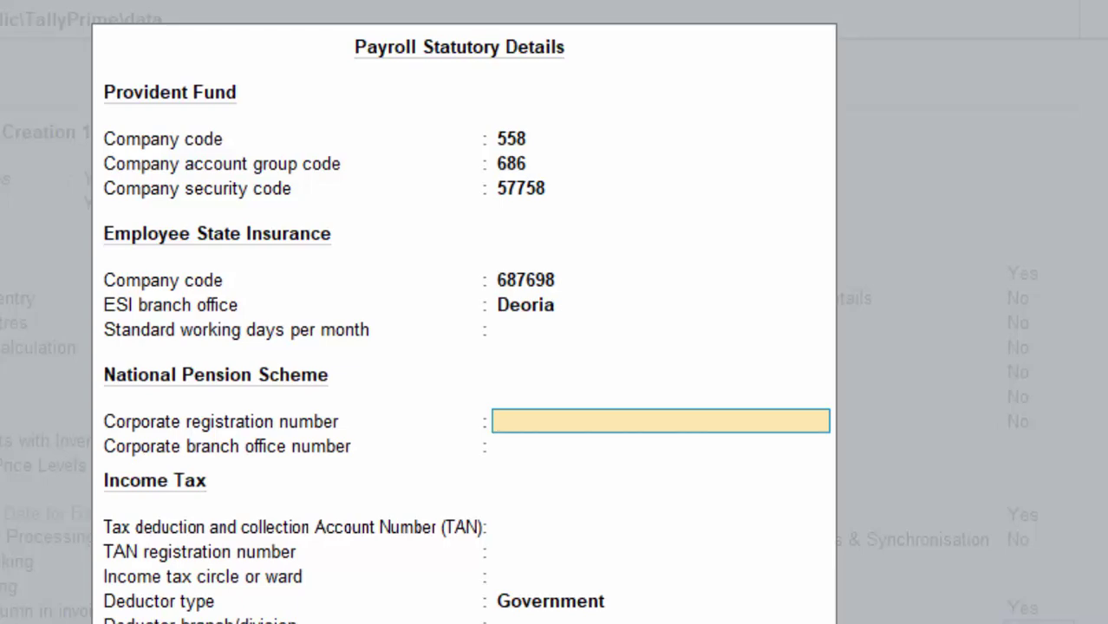
Step: Enter NPS registration 75758, a valid TAN after two rejected attempts, and TAN registration 58689
text(75758)
key(Return)
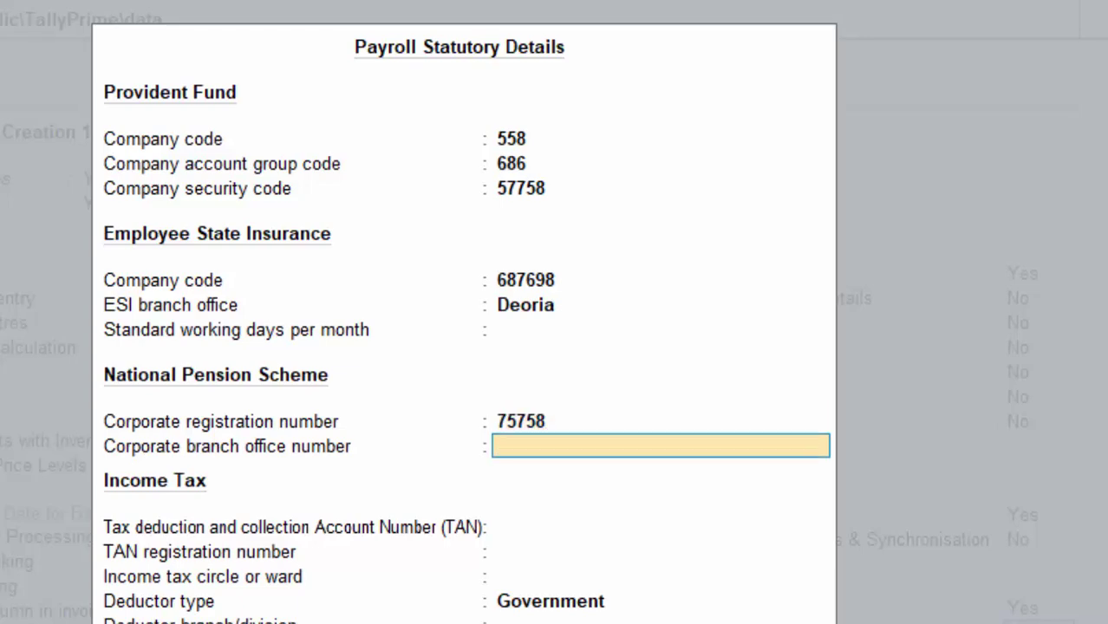
key(Return)
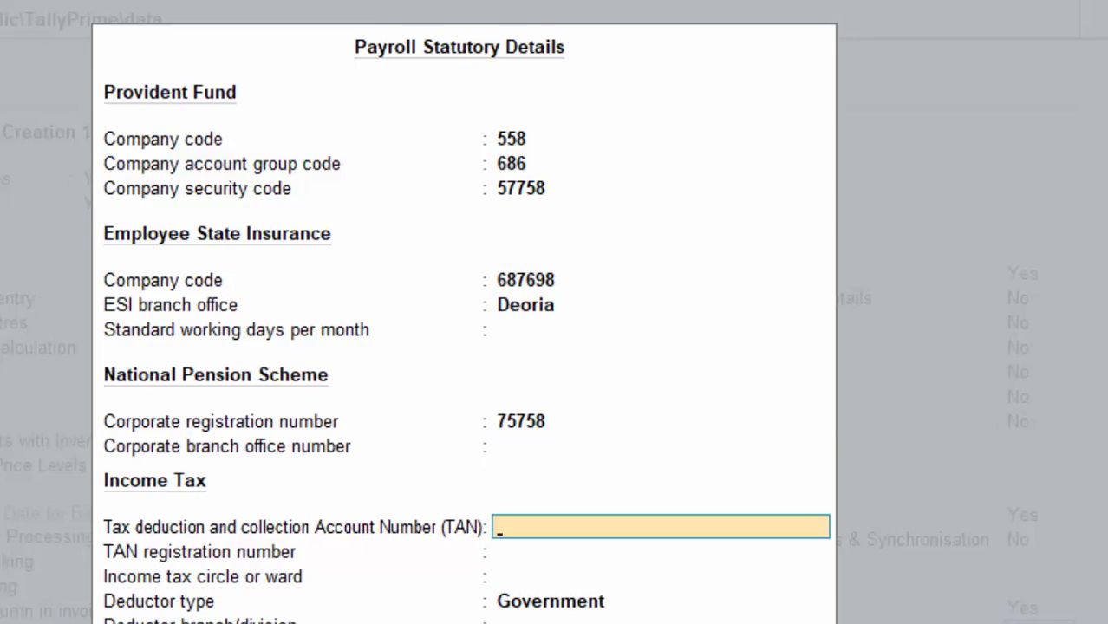
text(75857)
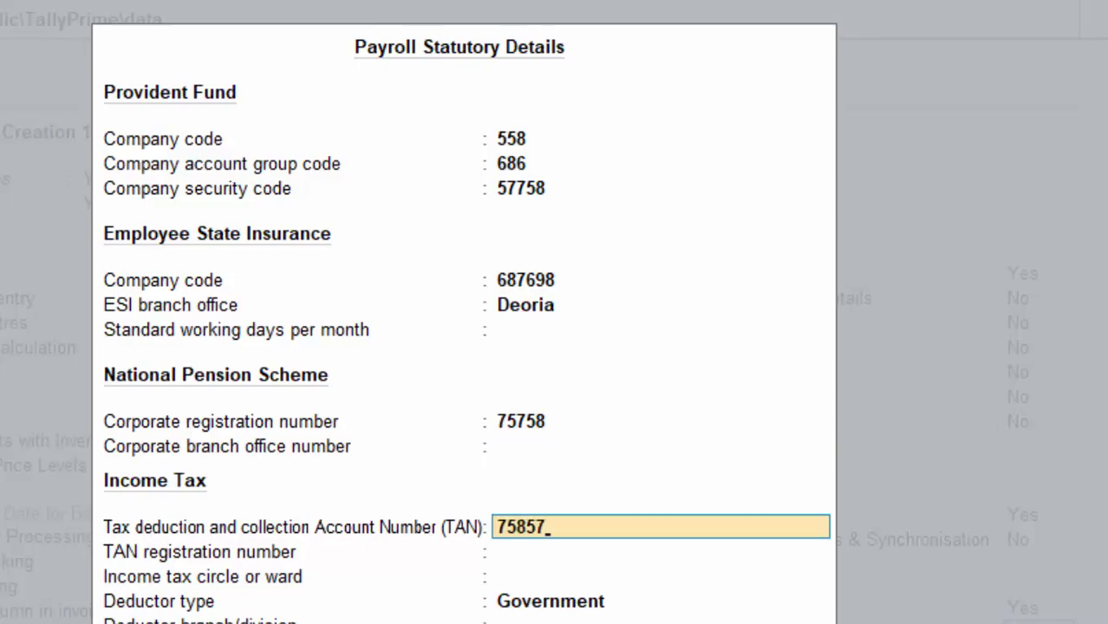
key(Return)
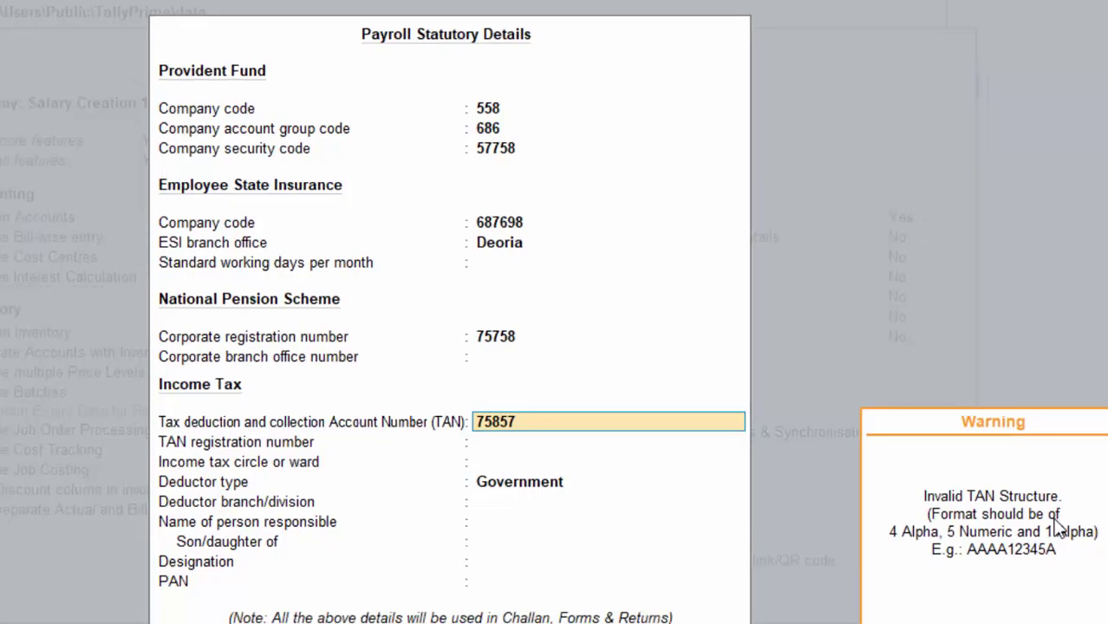
key(Return)
key(shift+Tab)
text(A)
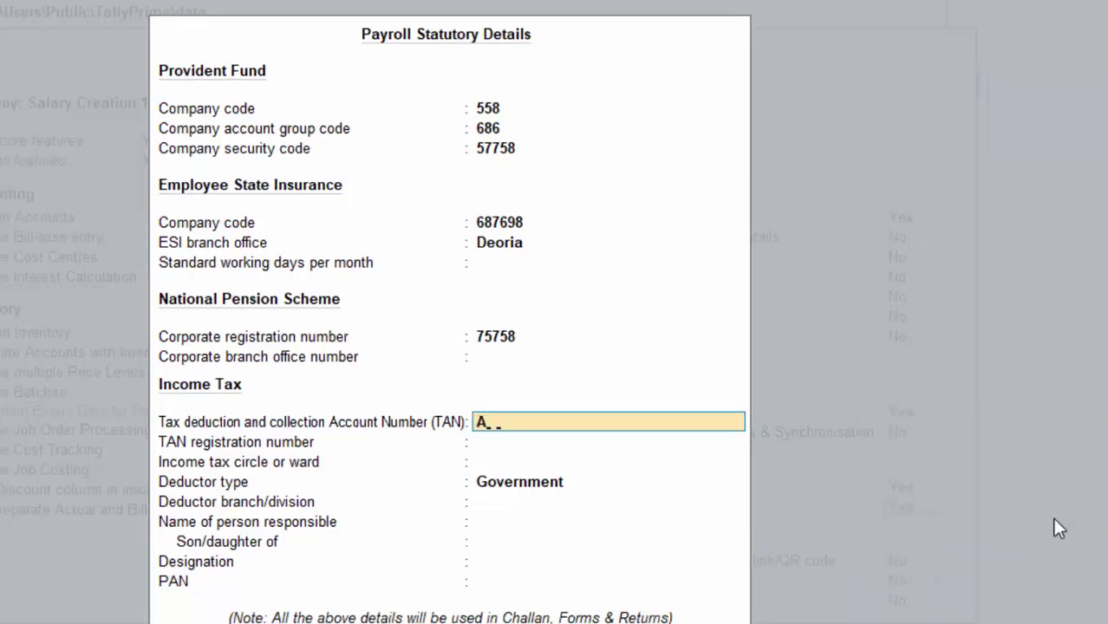
text(AAA5678)
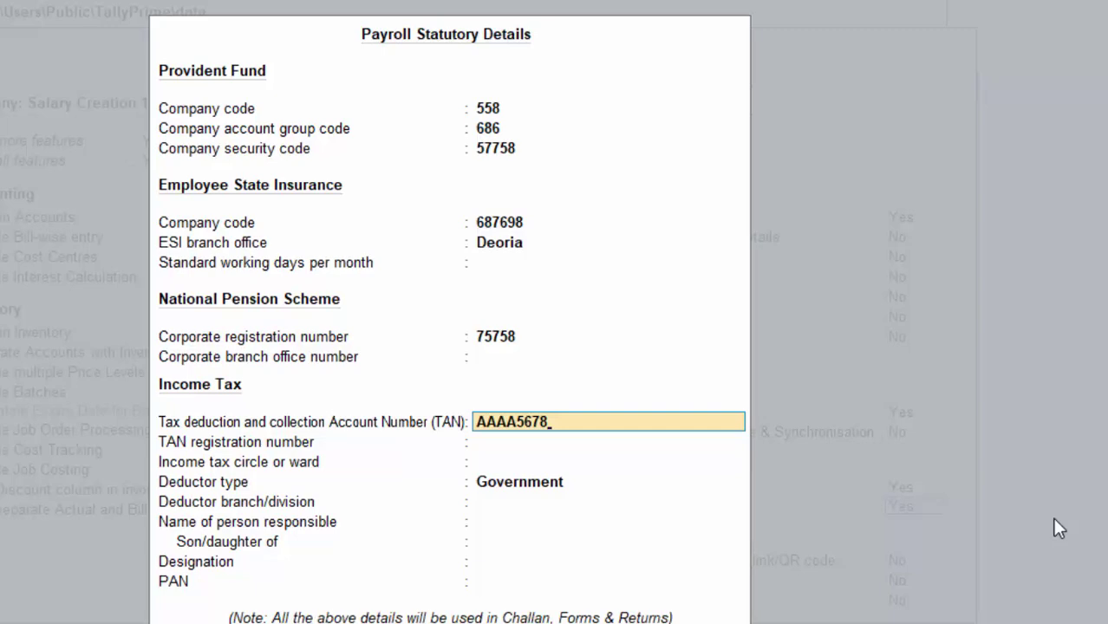
text(A6)
key(Return)
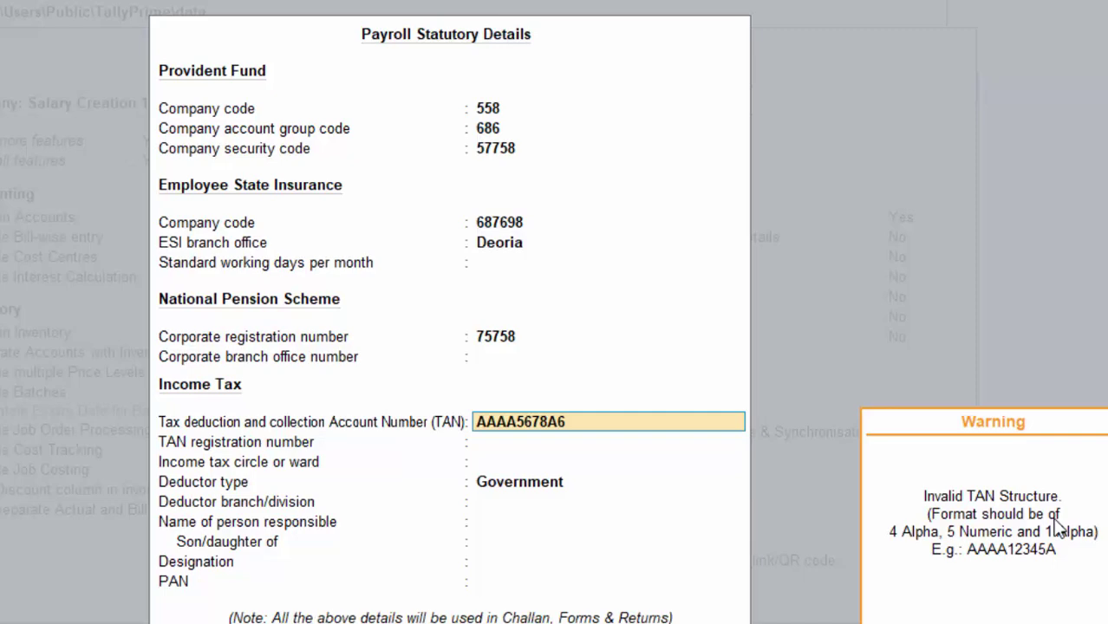
key(Return)
key(BackSpace)
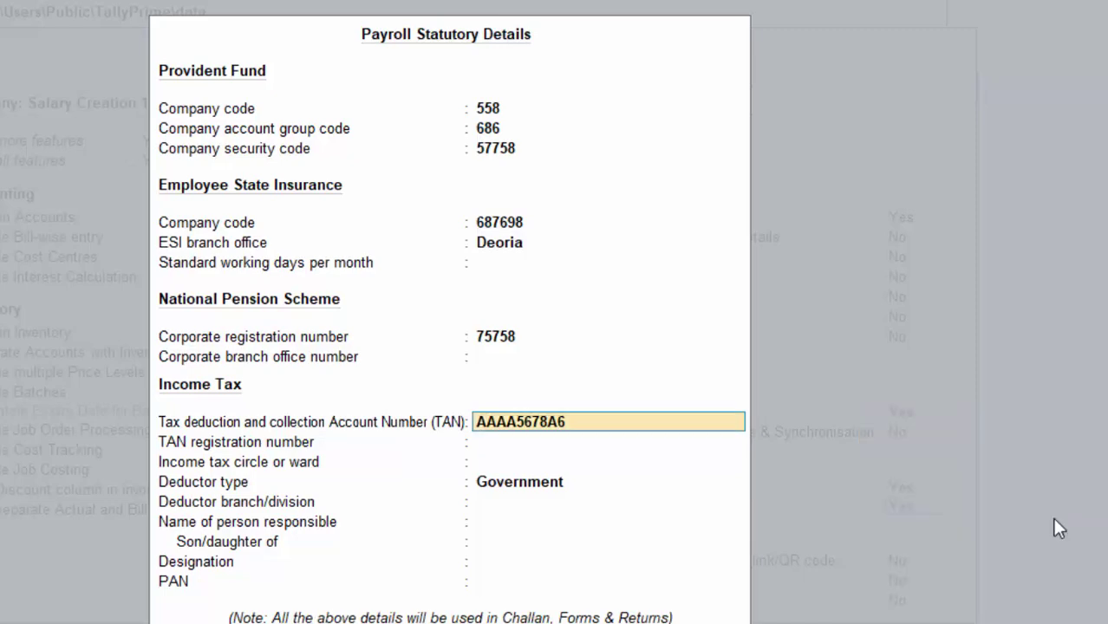
text(AAAA56789S)
key(Return)
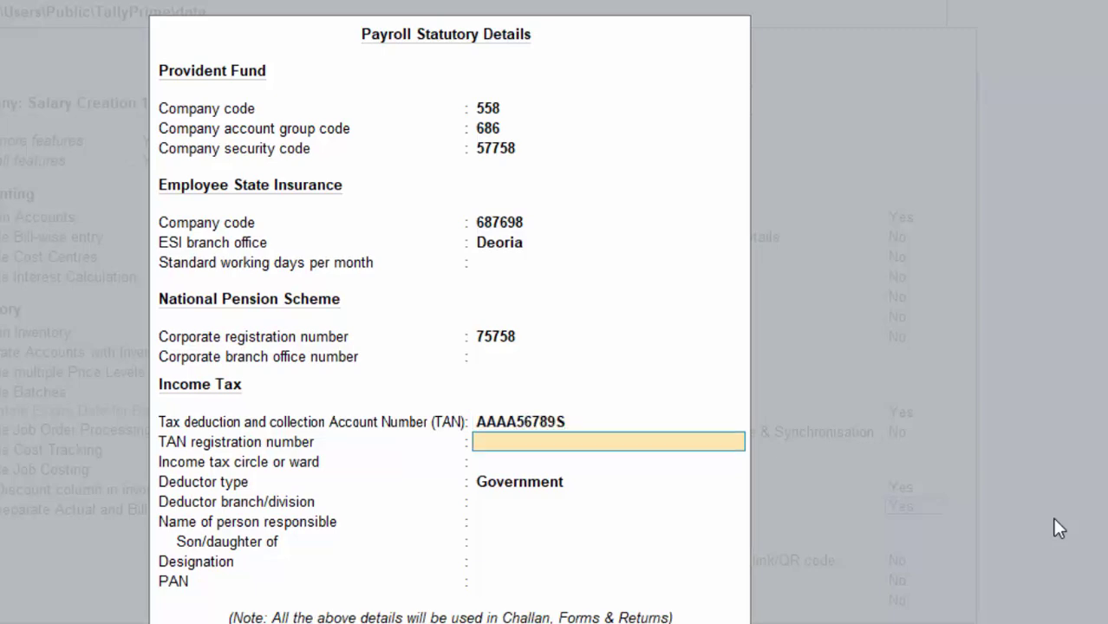
text(58689)
key(Return)
key(Return)
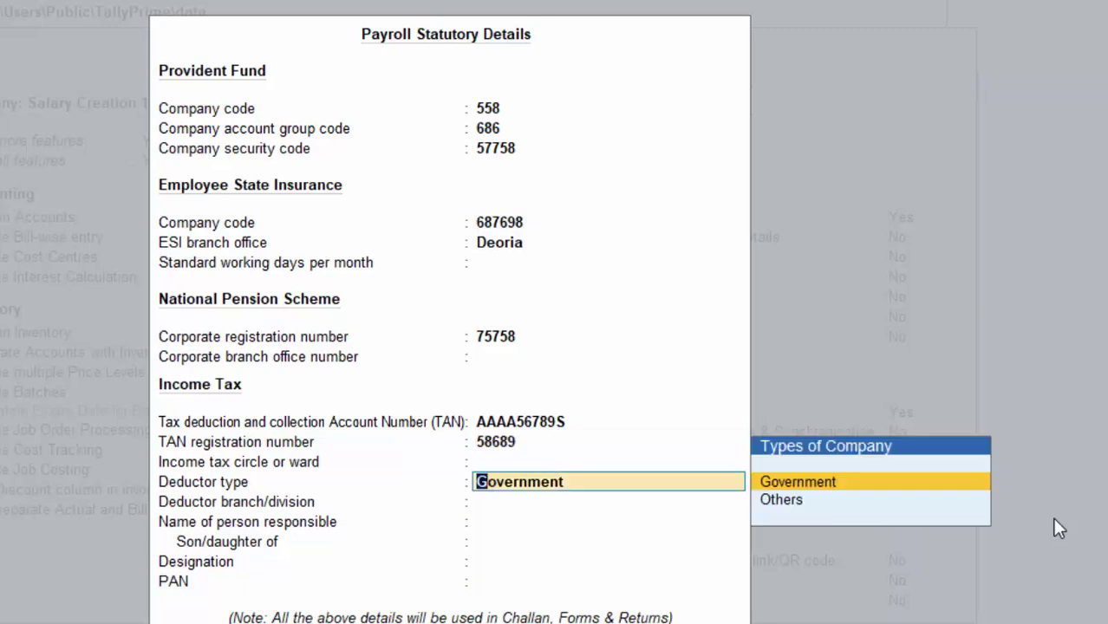
Step: Set deductor type Others, branch Deoria, the responsible person's name and their PAN
key(Down)
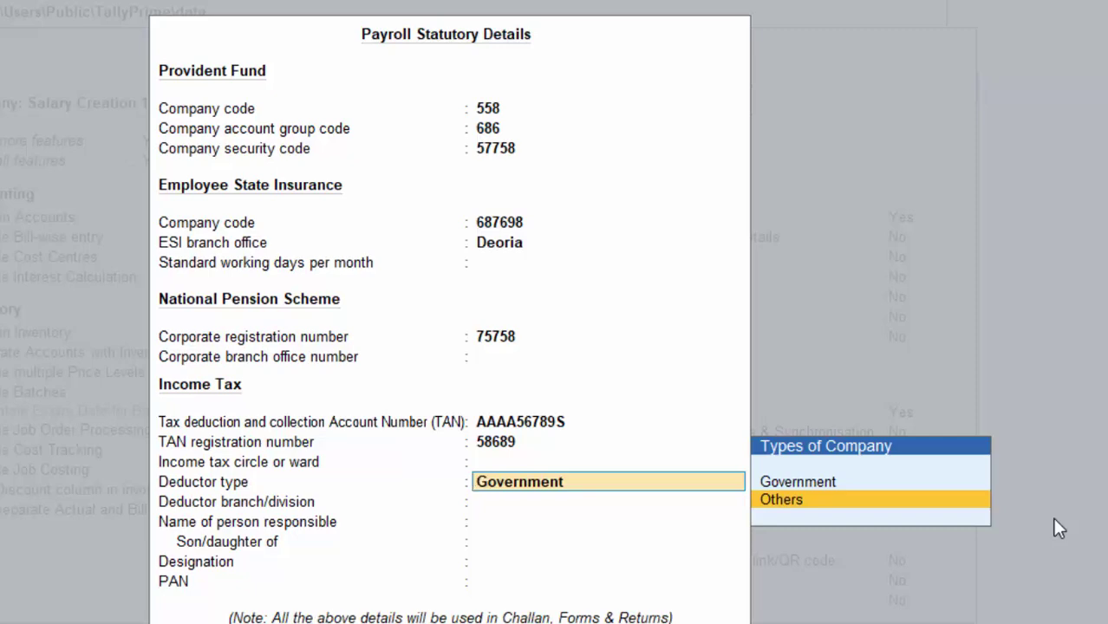
key(Return)
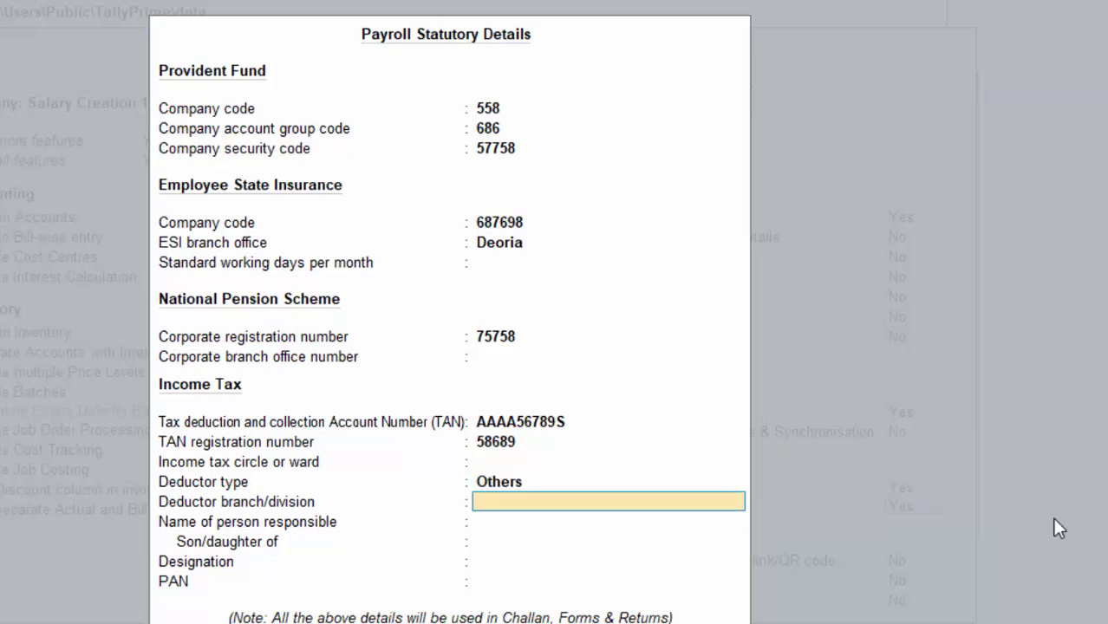
text(Deoria)
key(Return)
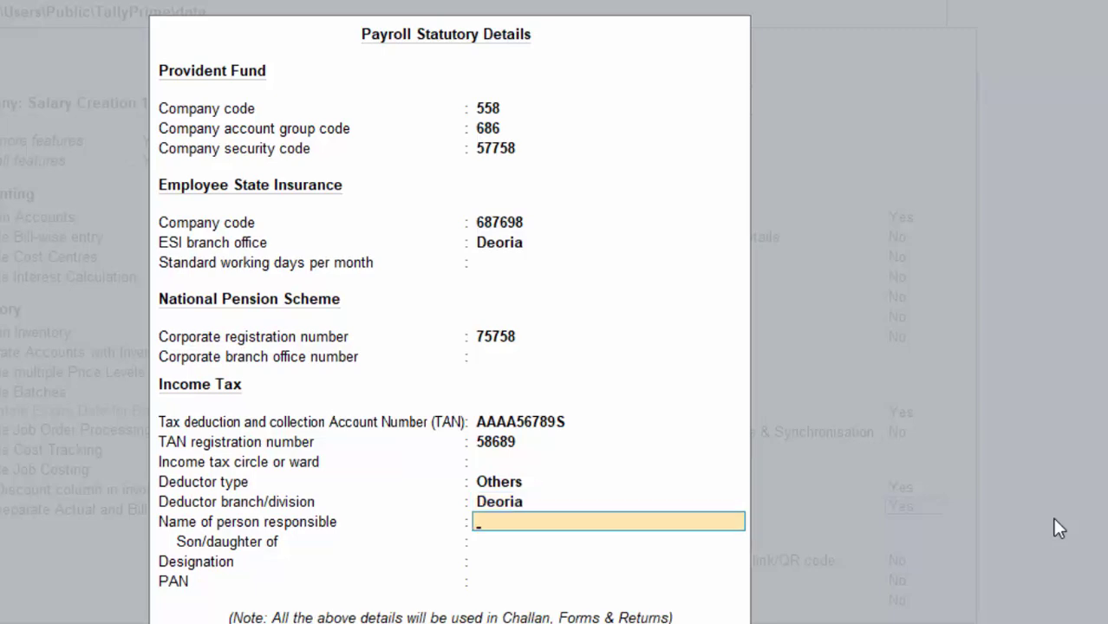
text(Ritesh)
key(Return)
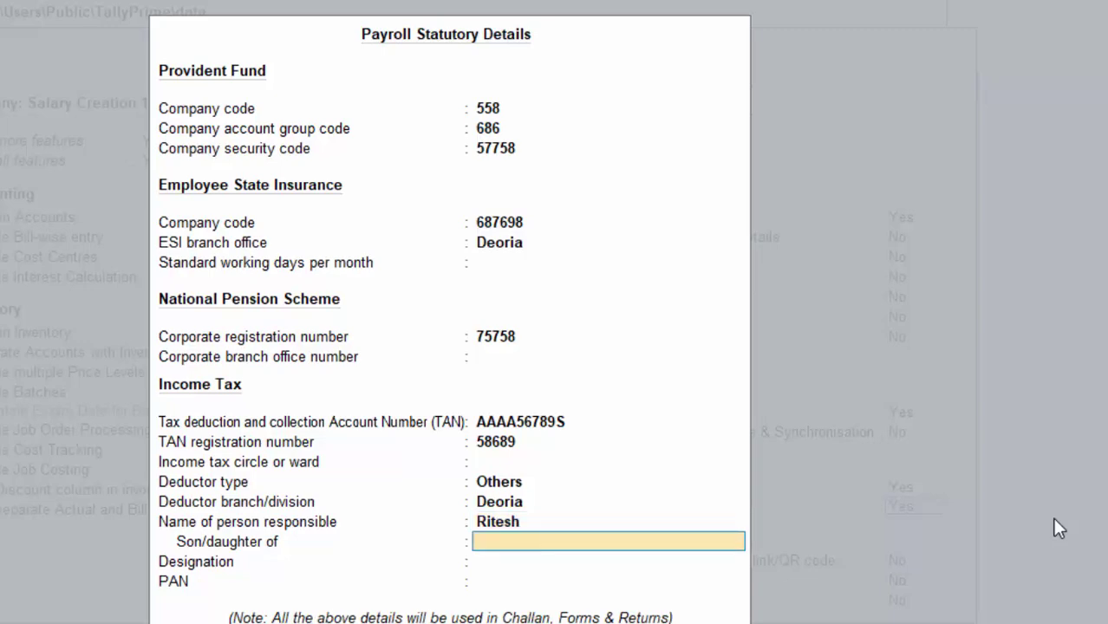
key(Return)
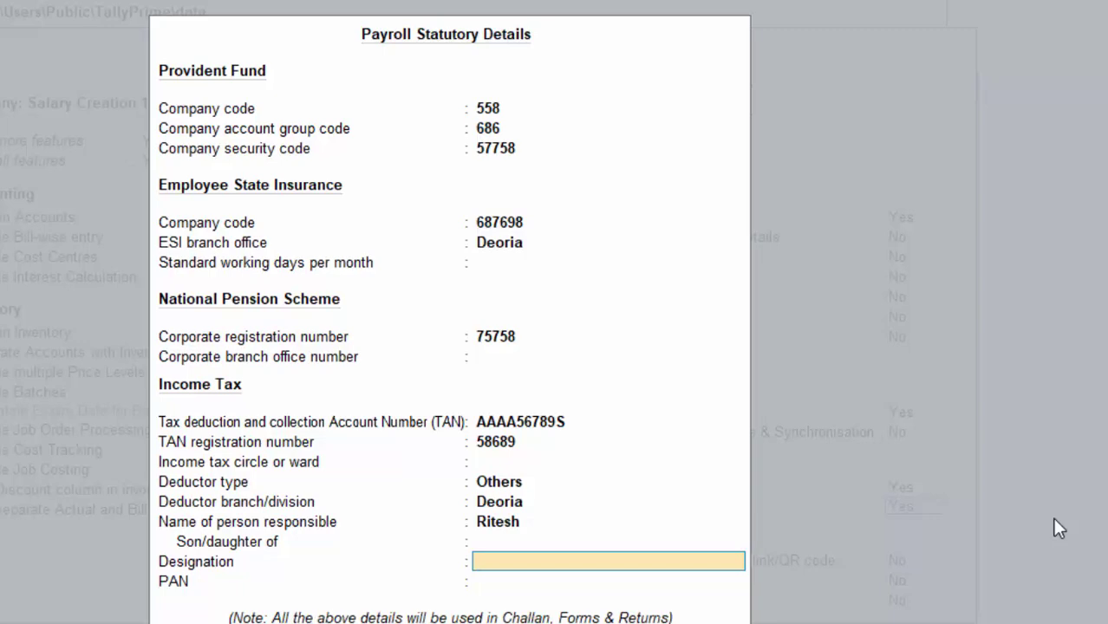
key(Return)
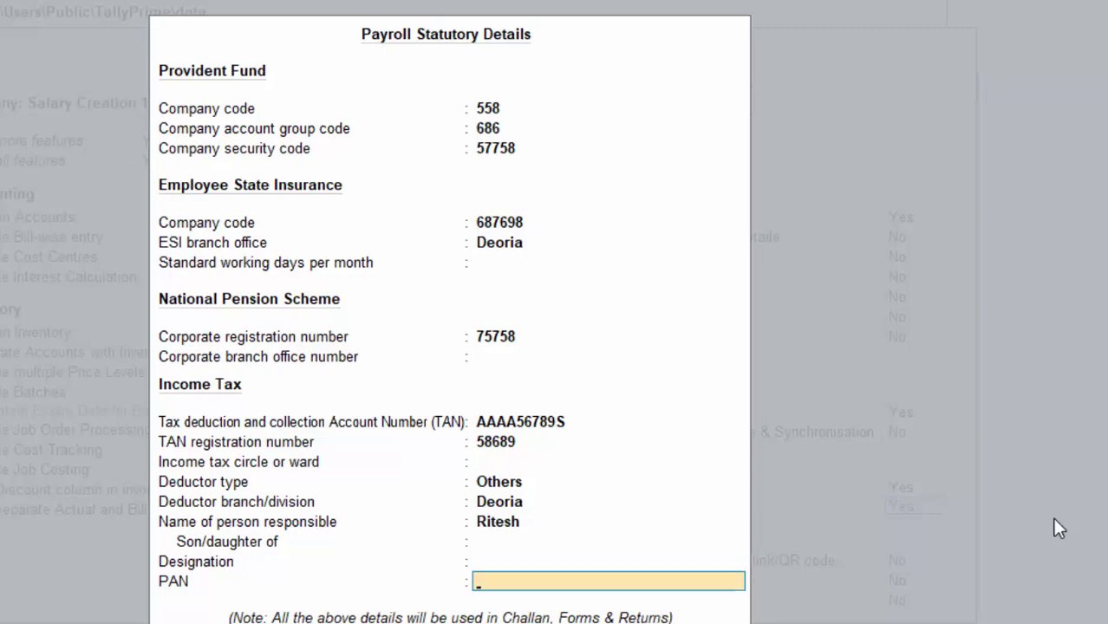
text(A)
key(BackSpace)
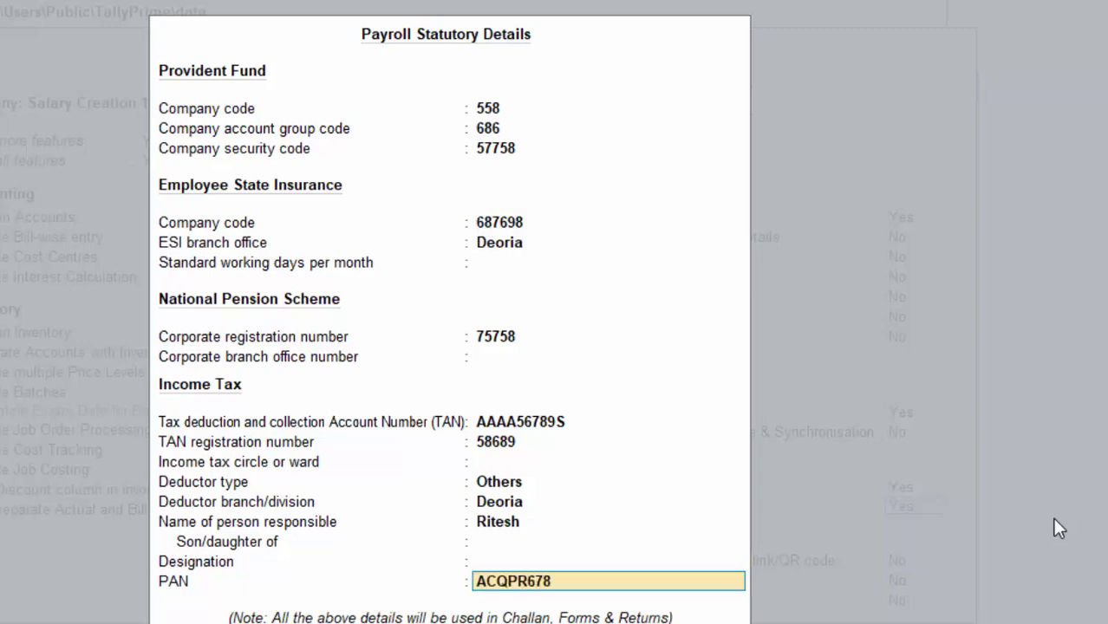
Step: Save the statutory details and company features, then begin Receipt voucher No. 1
key(Return)
key(Return)
key(Return)
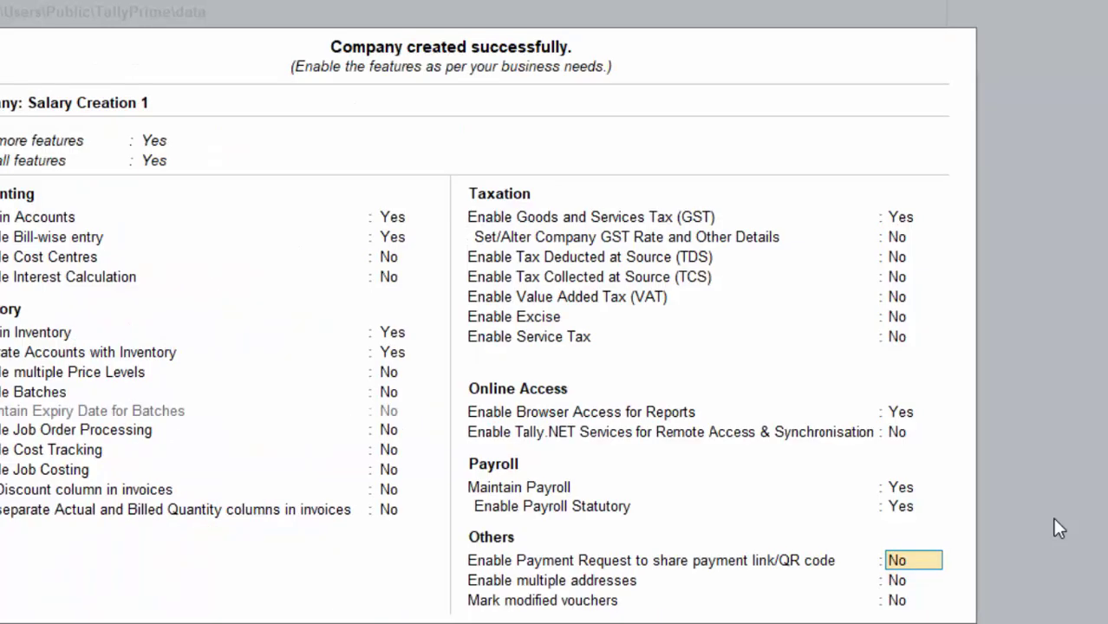
key(Return)
key(Return)
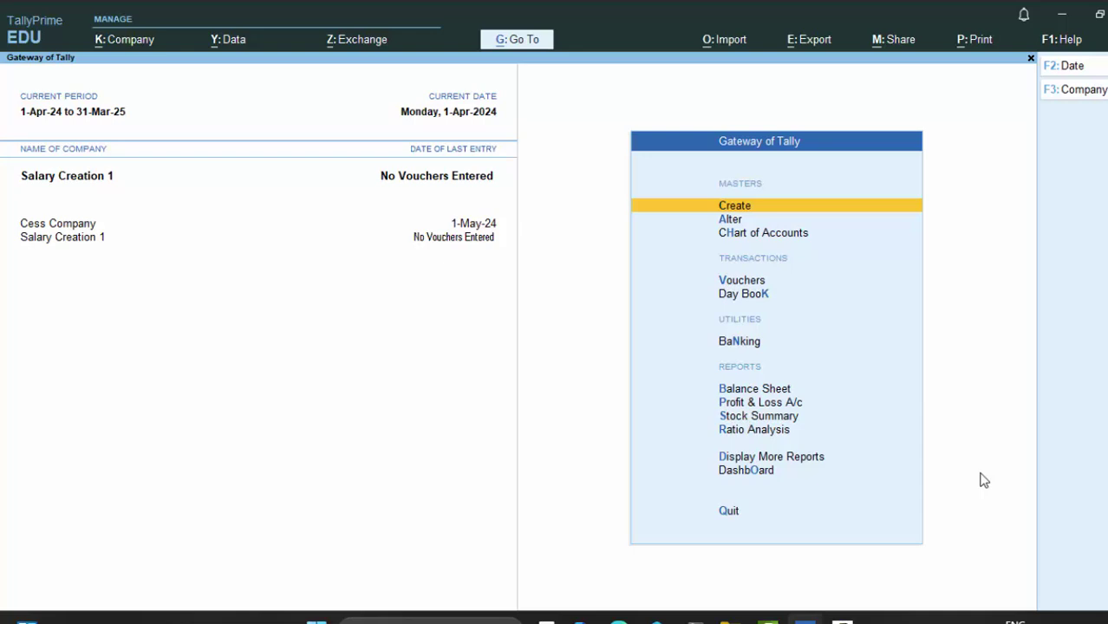
key(v)
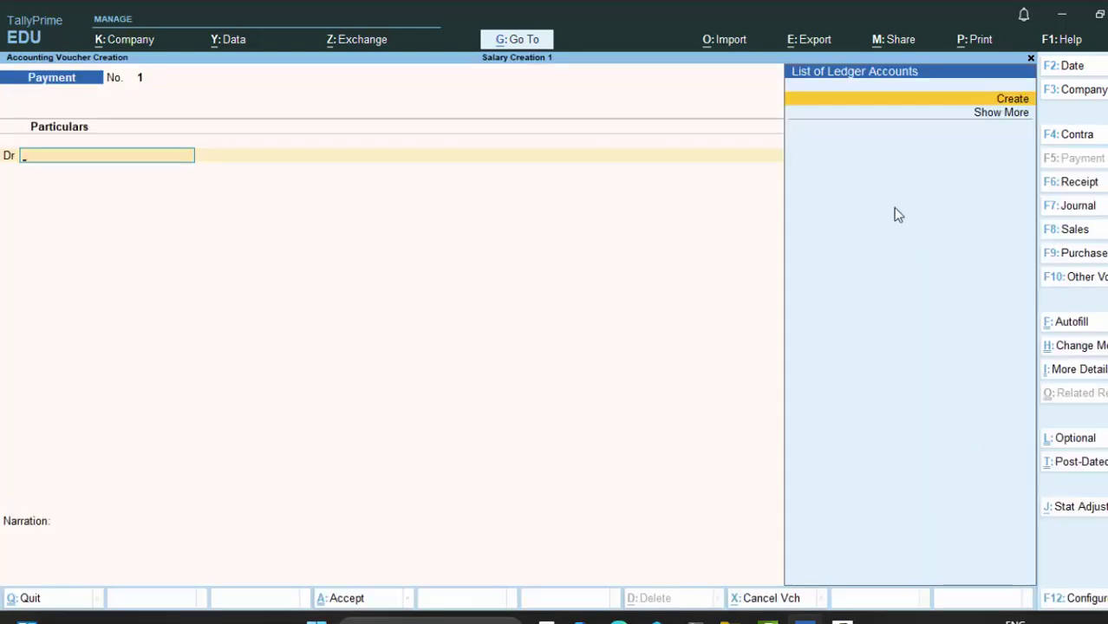
click(1068, 189)
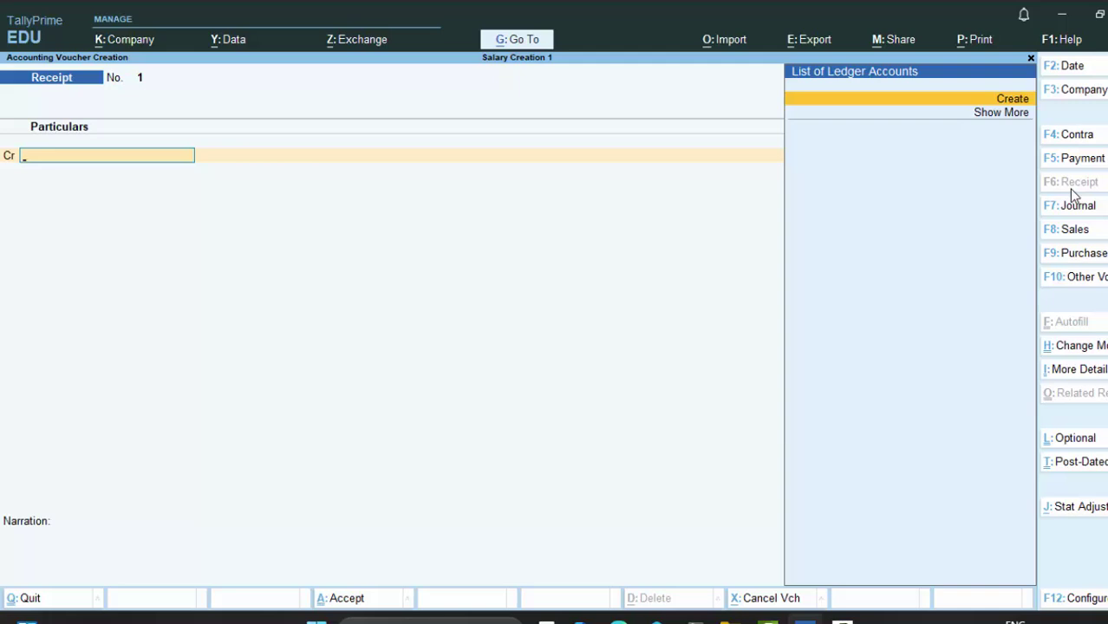
Step: Create a Capital A/c ledger and credit it 7,00,000.00 in the receipt
key(alt+c)
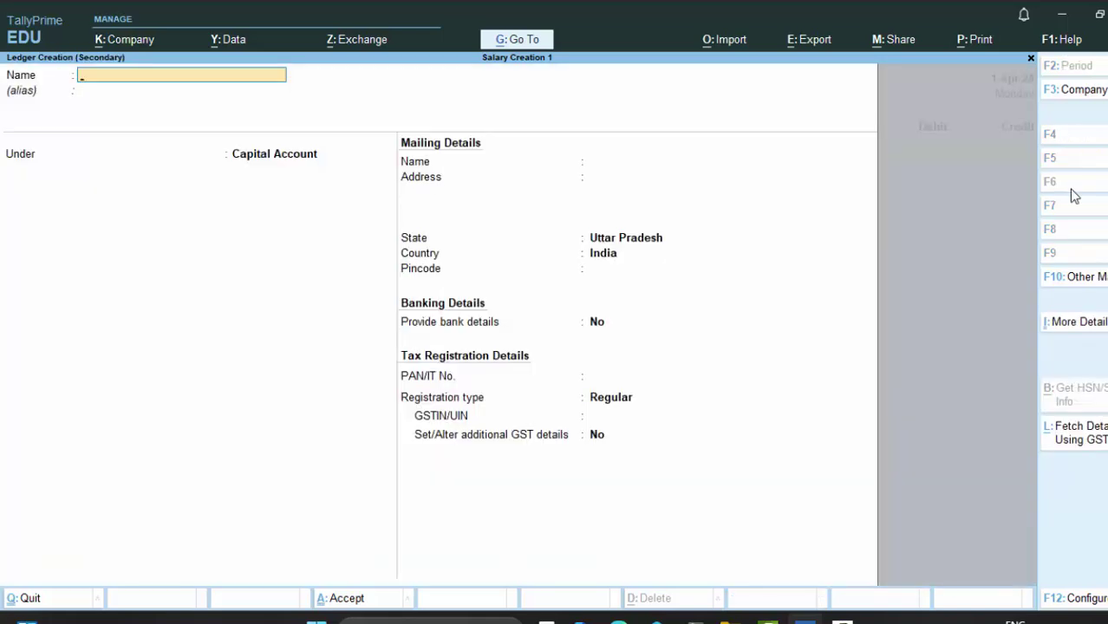
text(Cap)
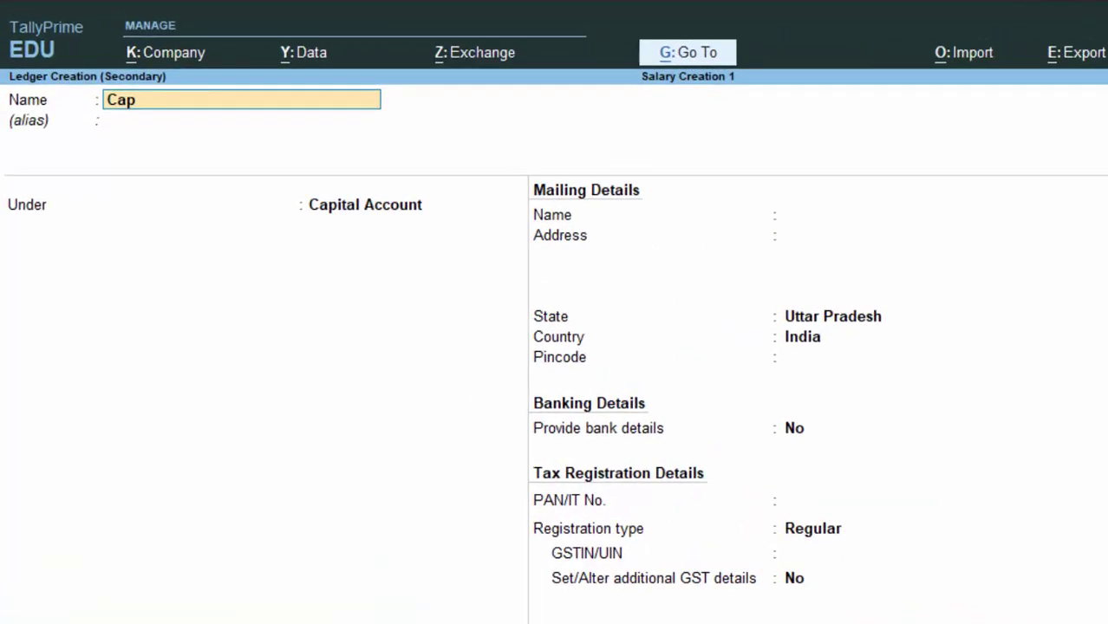
text(ital A/c)
key(Return)
key(Return)
key(Return)
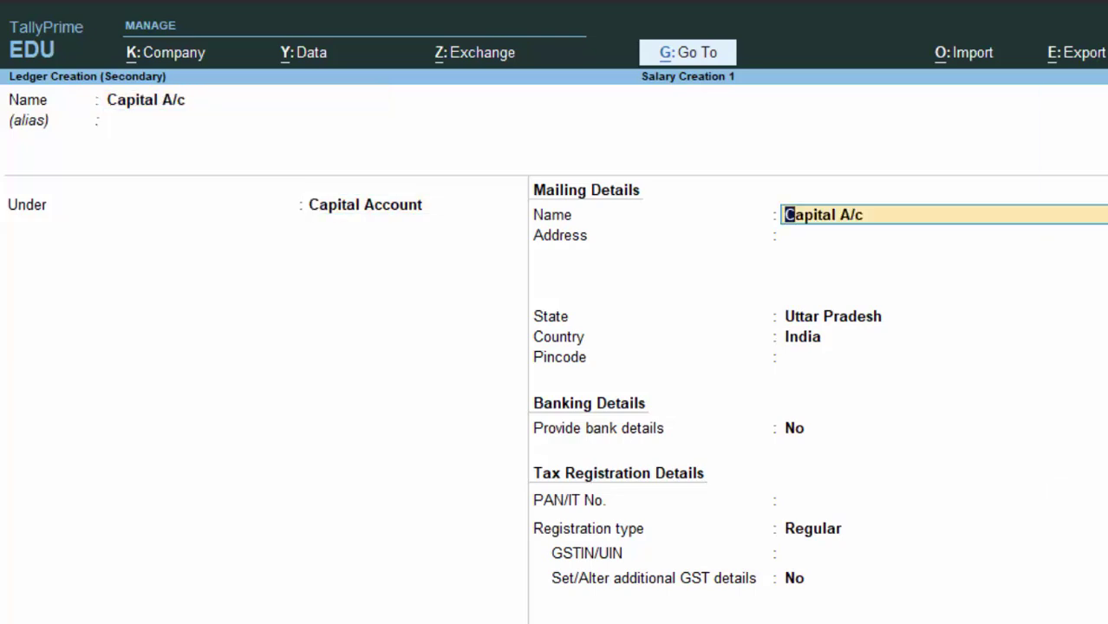
key(Return)
key(Return)
key(Return)
key(Return)
key(Return)
key(Return)
key(Return)
key(Return)
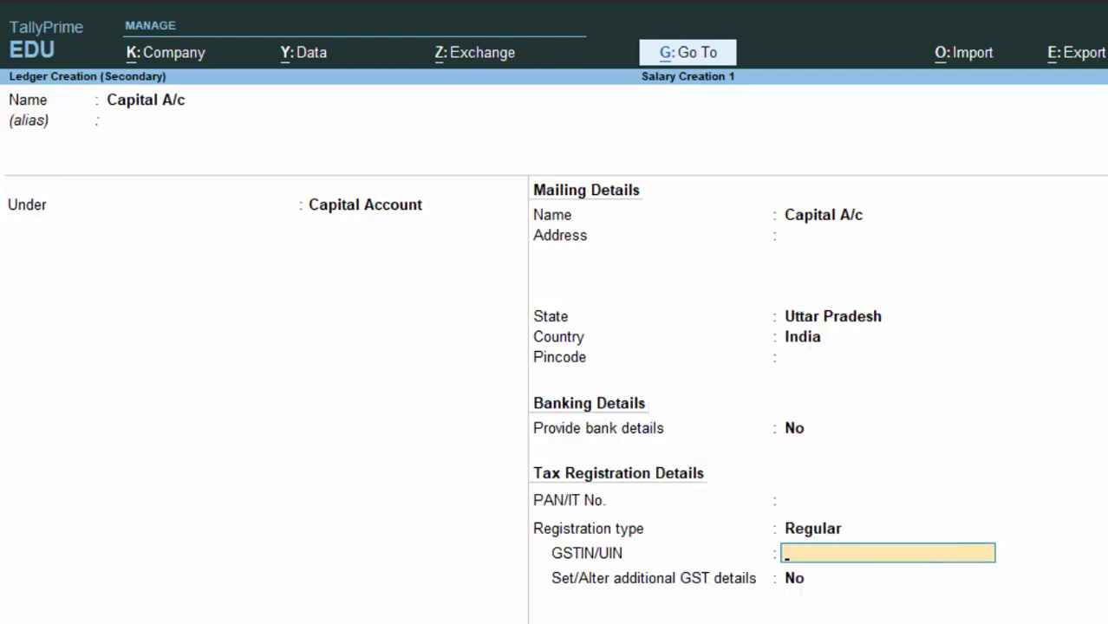
key(Return)
key(Return)
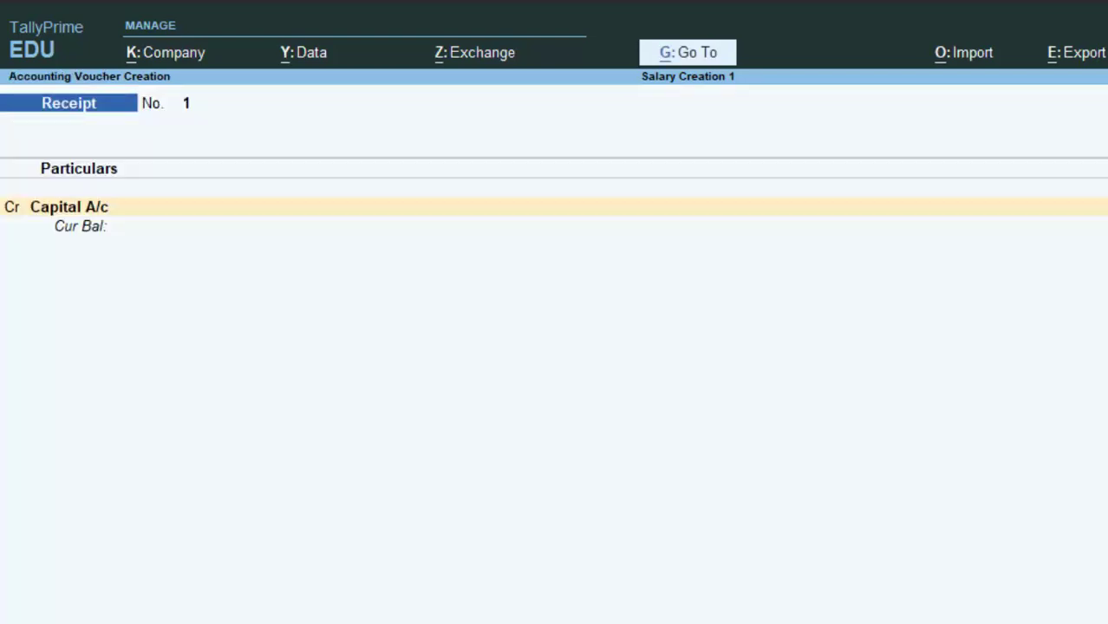
text(700000)
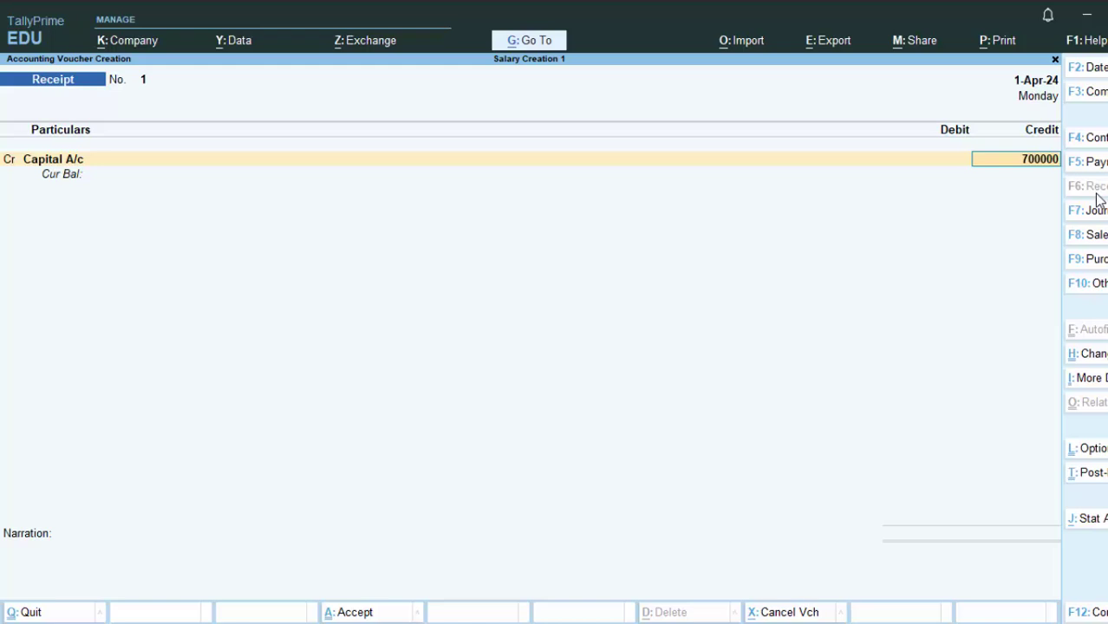
key(Return)
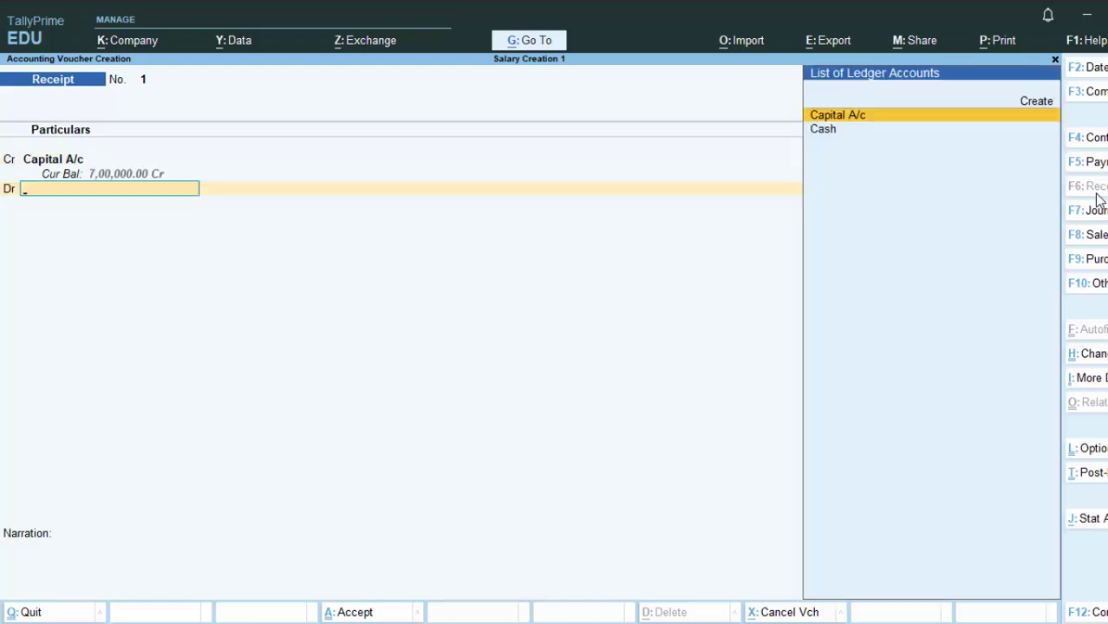
key(Up)
Step: Name the new ledger Sbi and place it under Bank Accounts
key(Return)
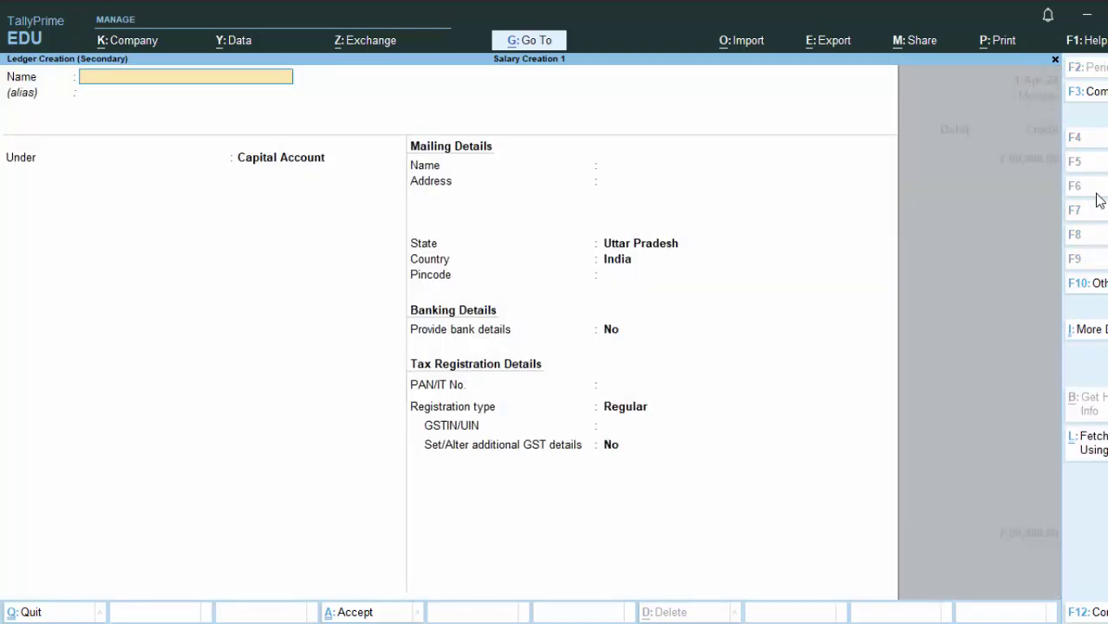
text(Sb)
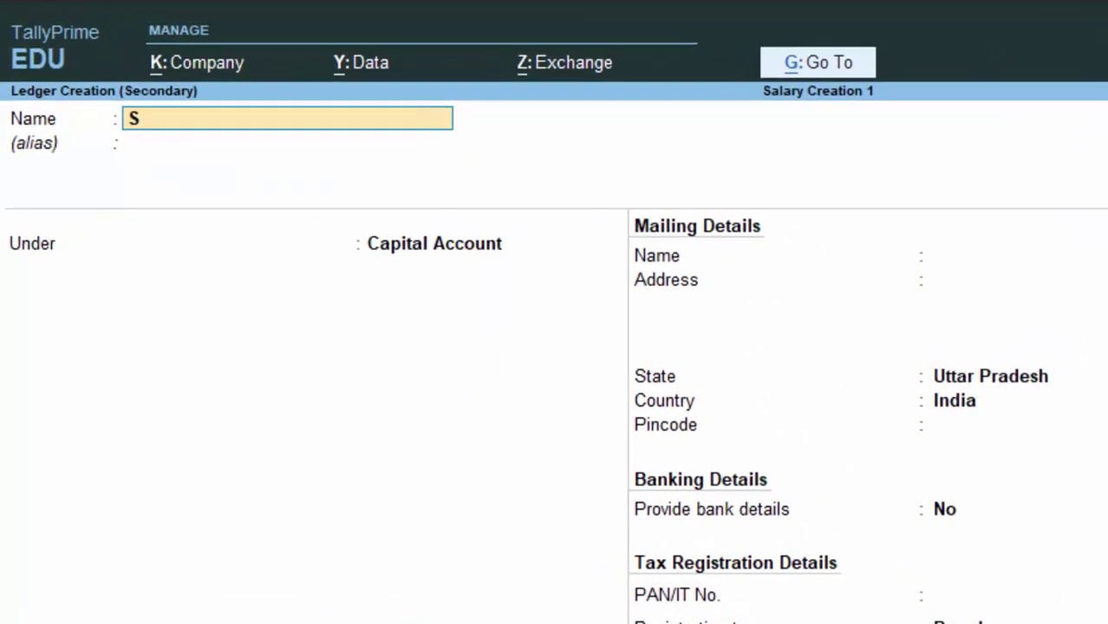
text(i)
key(Return)
key(Return)
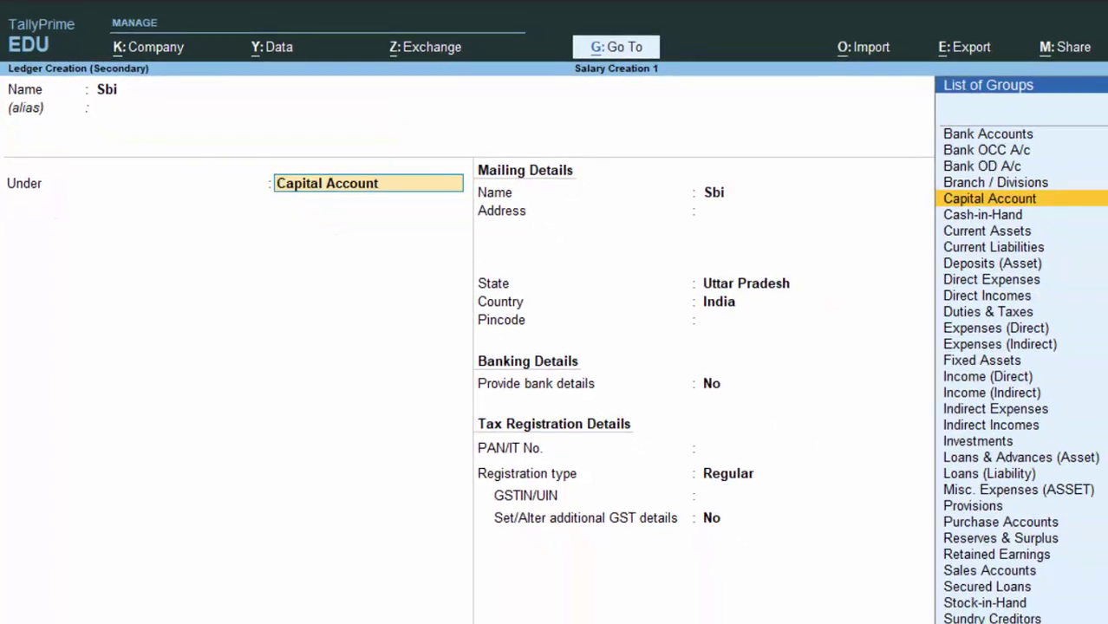
text(B)
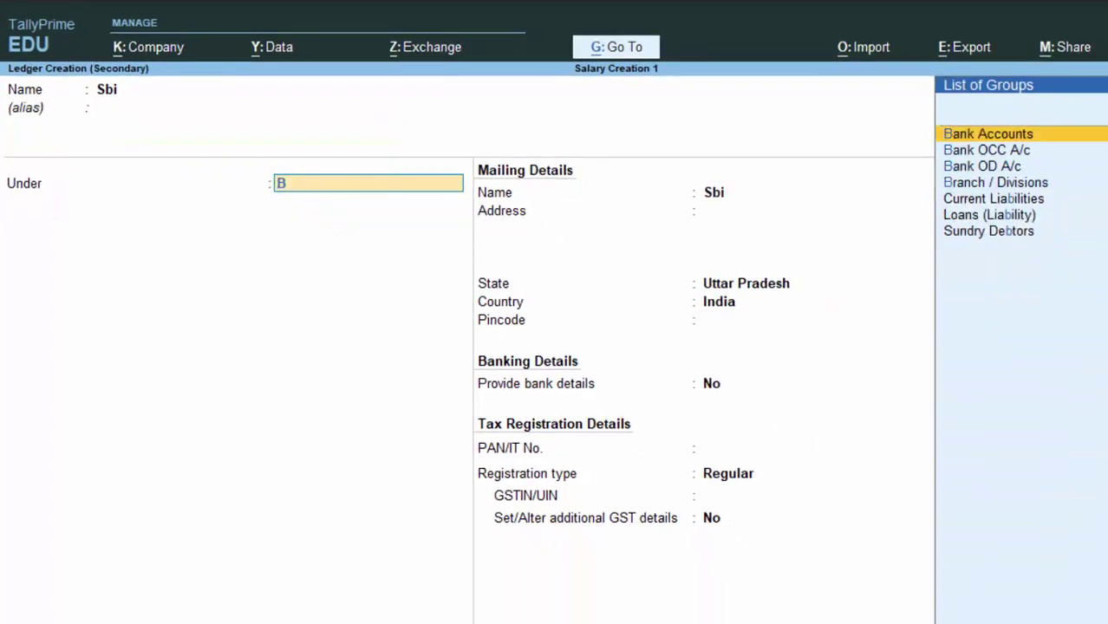
key(Return)
key(Return)
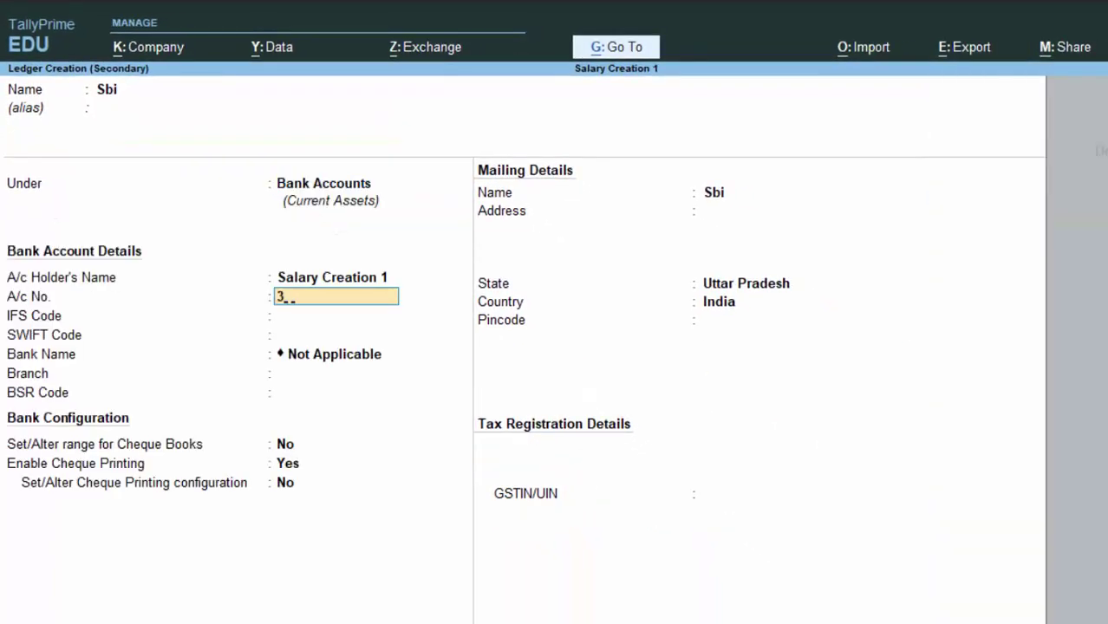
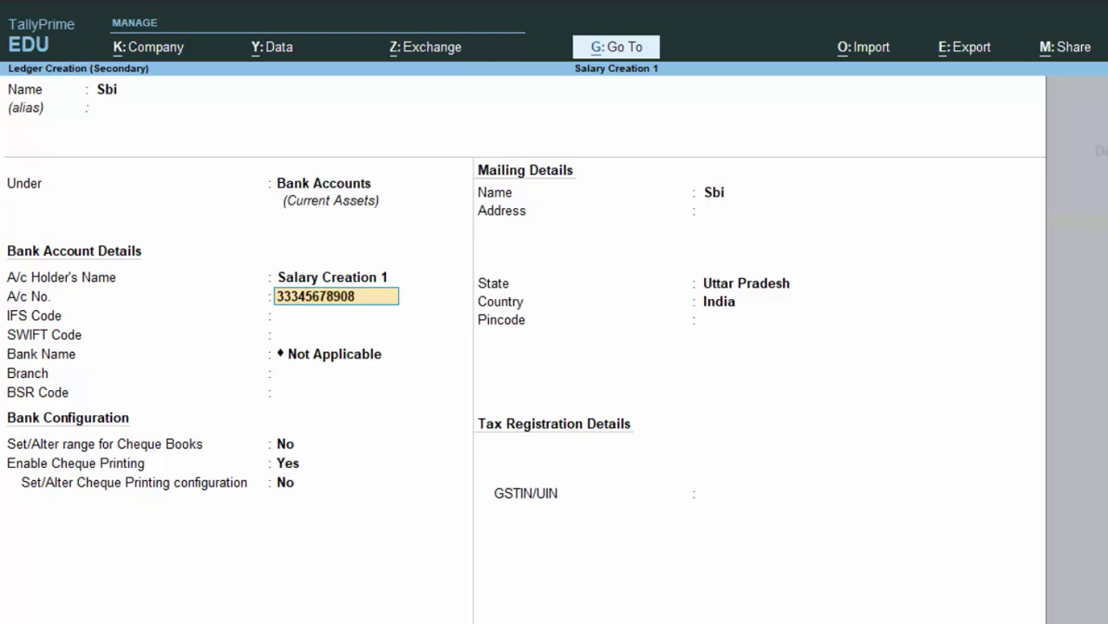
Step: Enter the bank account number and branch Deoria, skipping the remaining details
key(Up)
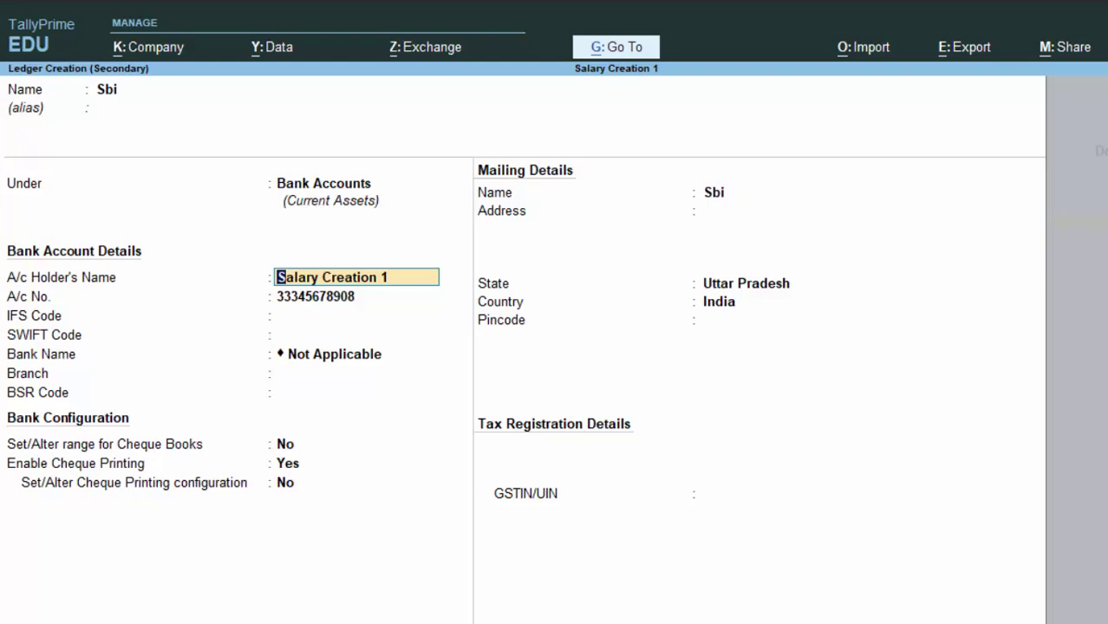
key(Down)
key(Return)
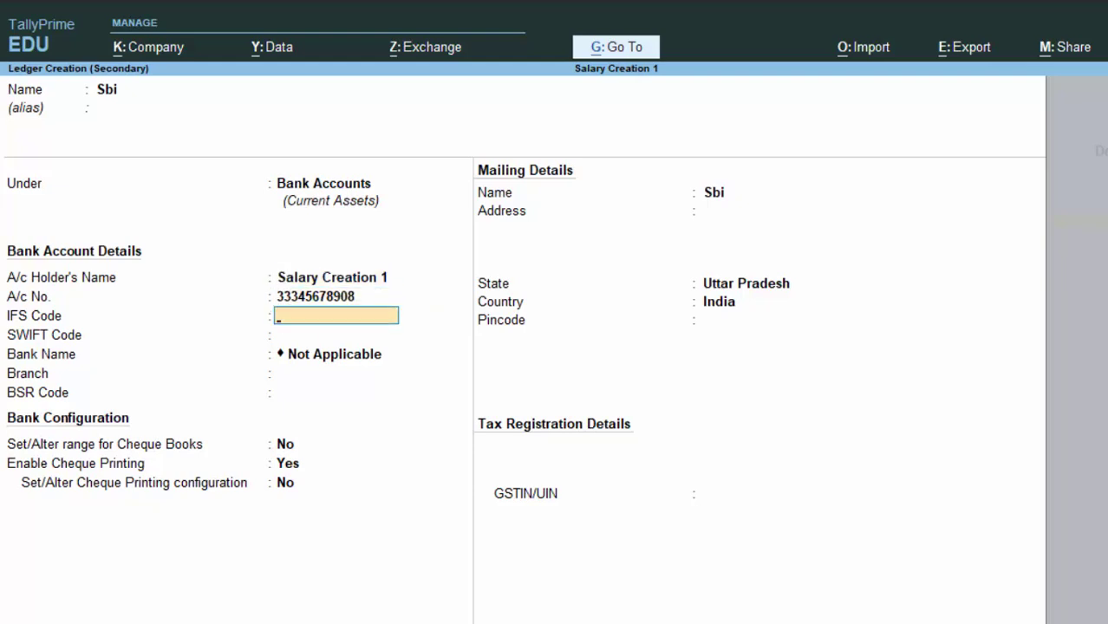
key(Return)
key(Return)
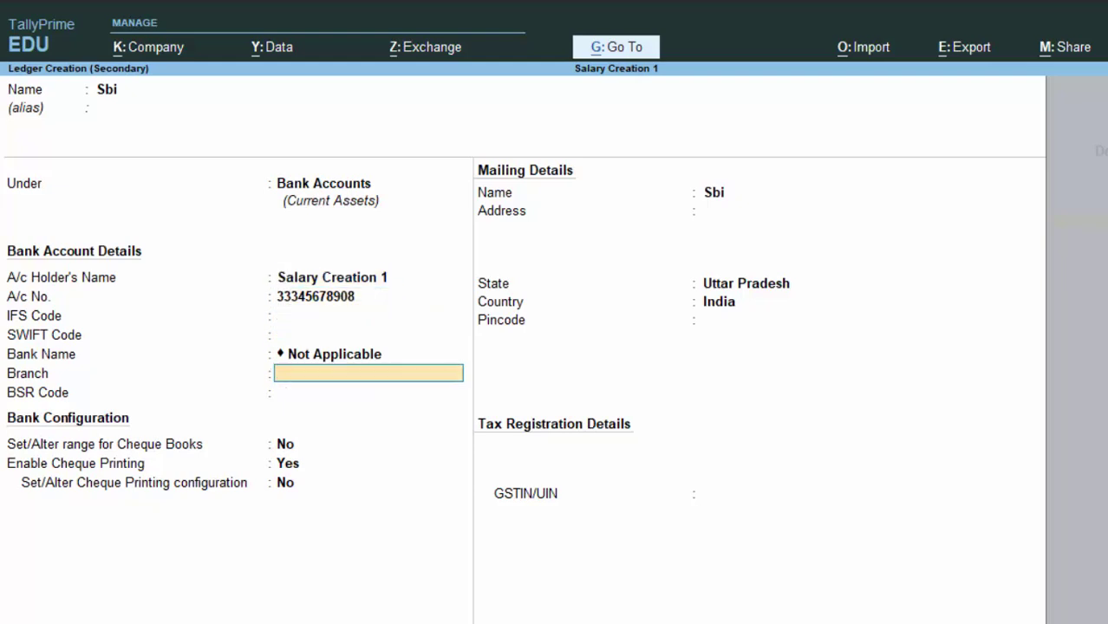
text(Deoria)
key(Return)
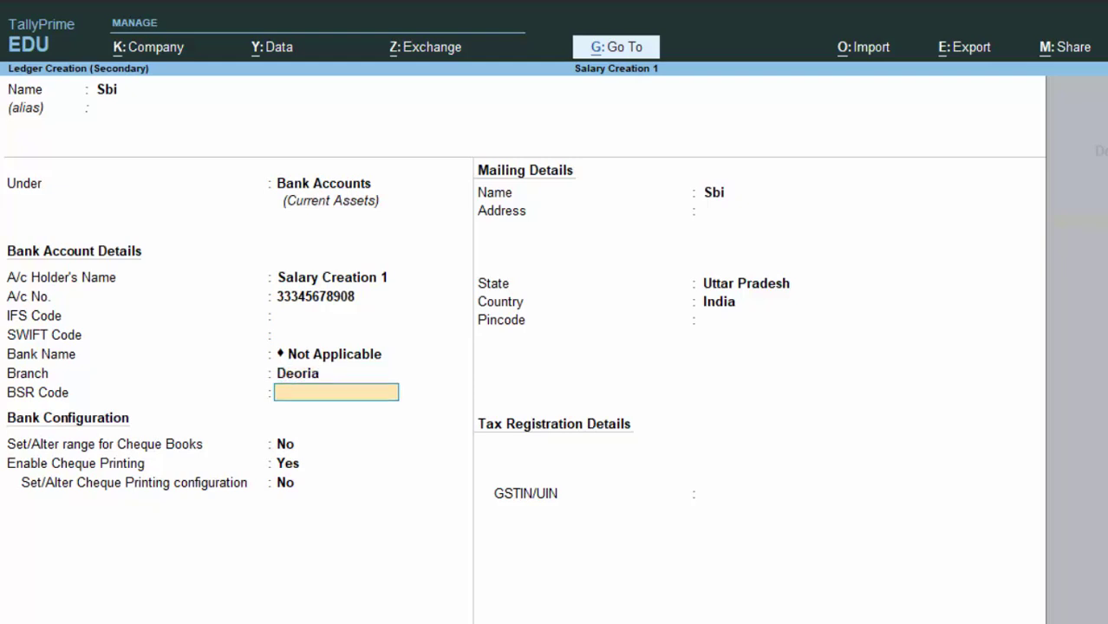
key(Return)
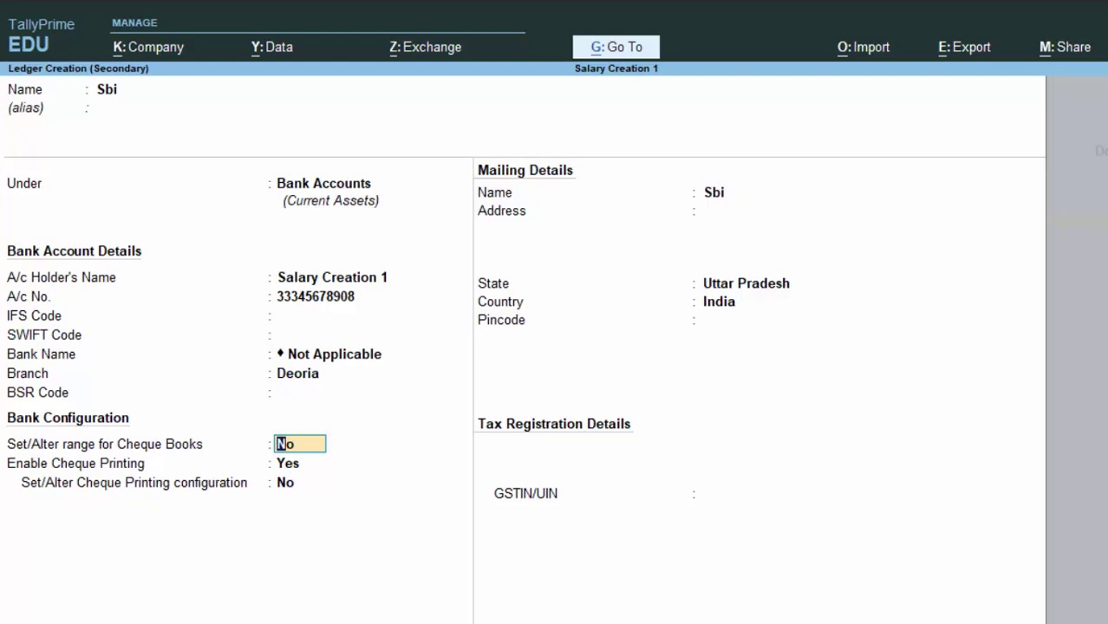
key(Return)
key(Return)
key(Return)
key(Return)
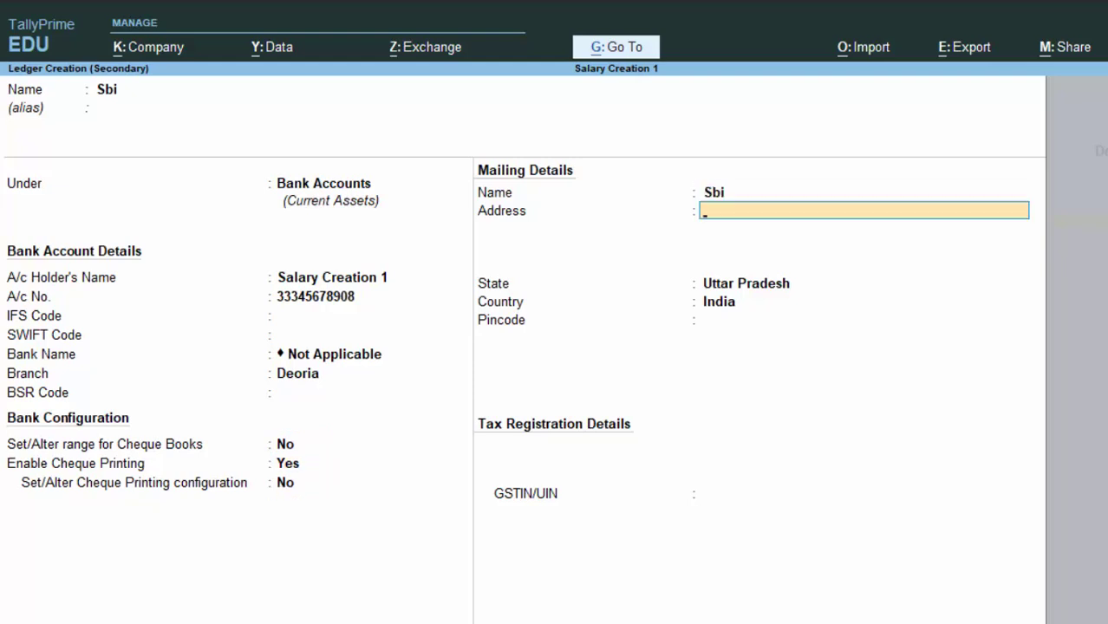
key(Return)
key(Return)
key(Return)
key(Return)
key(Return)
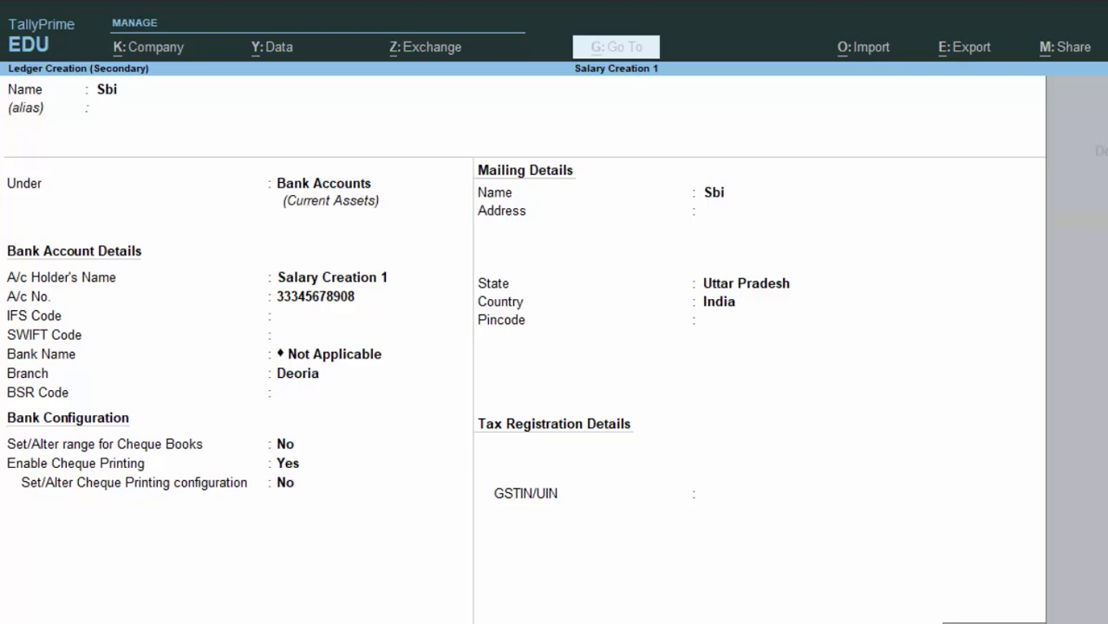
Step: Save the Sbi ledger with its 7,00,000.00 debit and accept Receipt No. 1
key(Return)
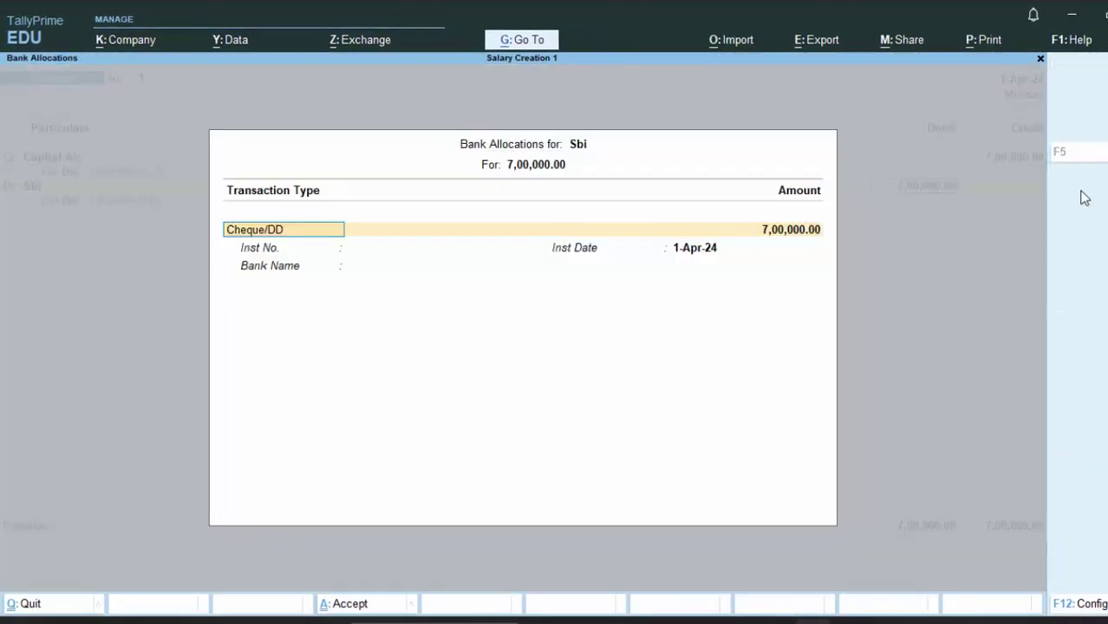
key(Return)
key(Return)
key(Return)
key(Return)
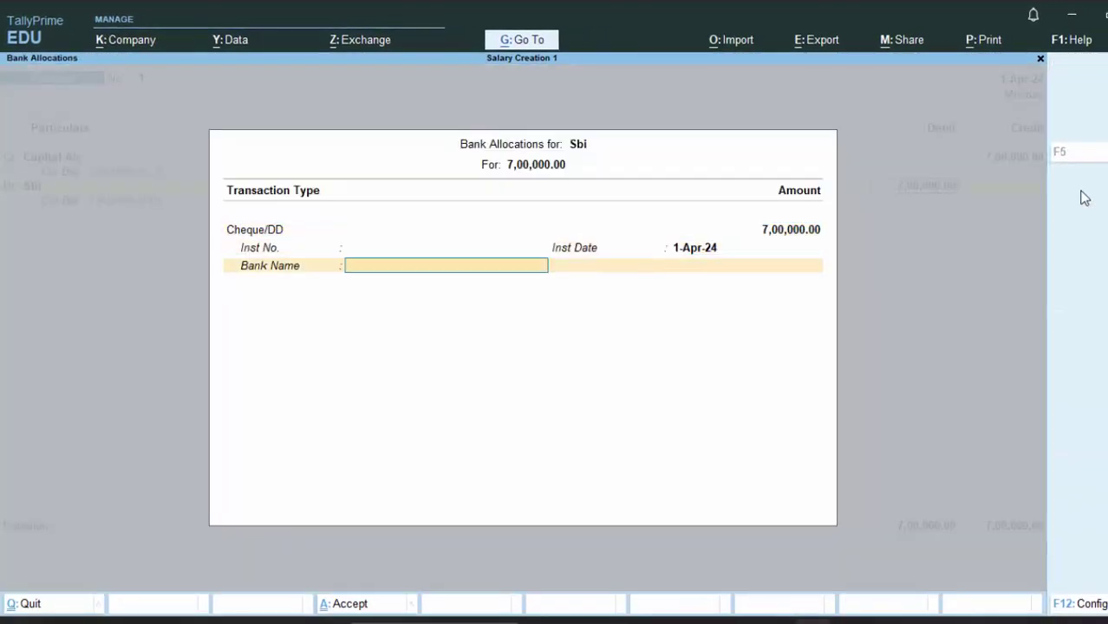
key(Return)
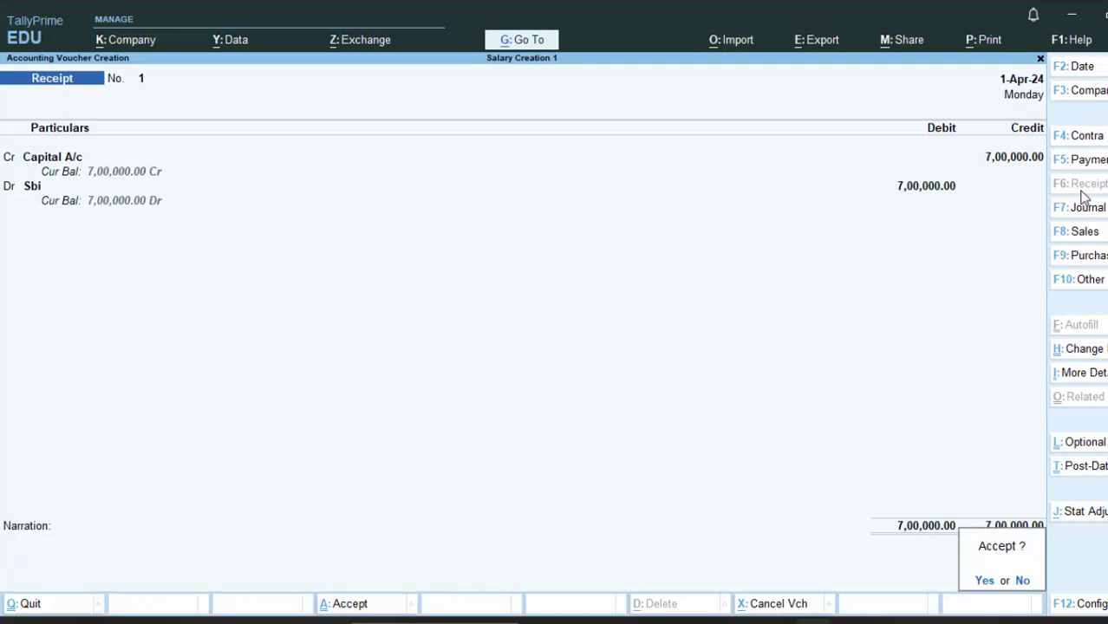
key(Return)
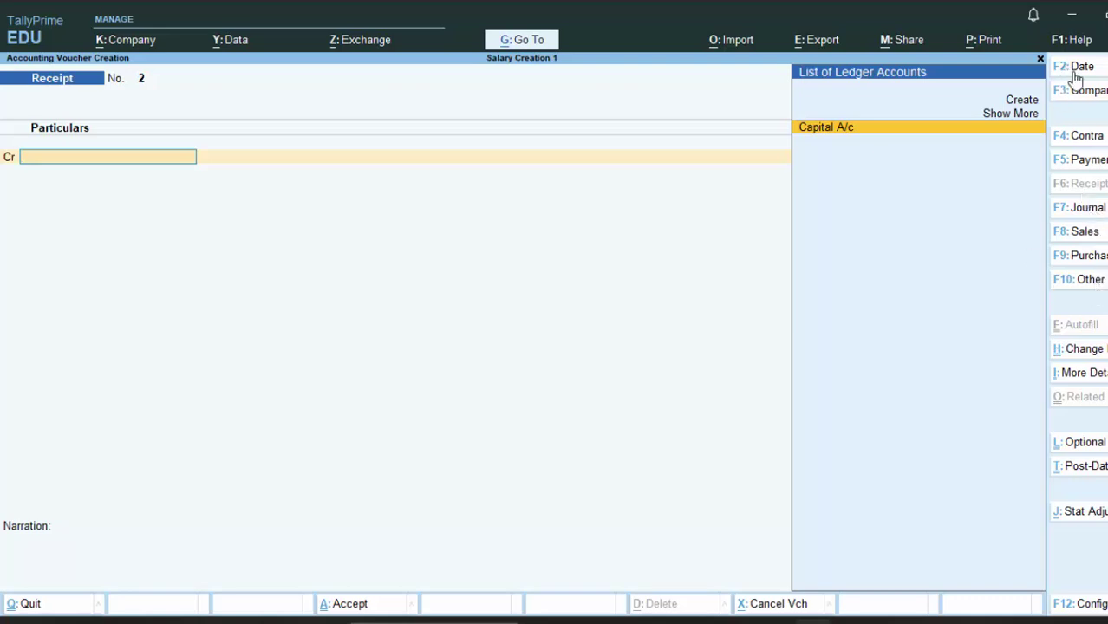
Step: Switch the voucher type to Attendance
click(1091, 279)
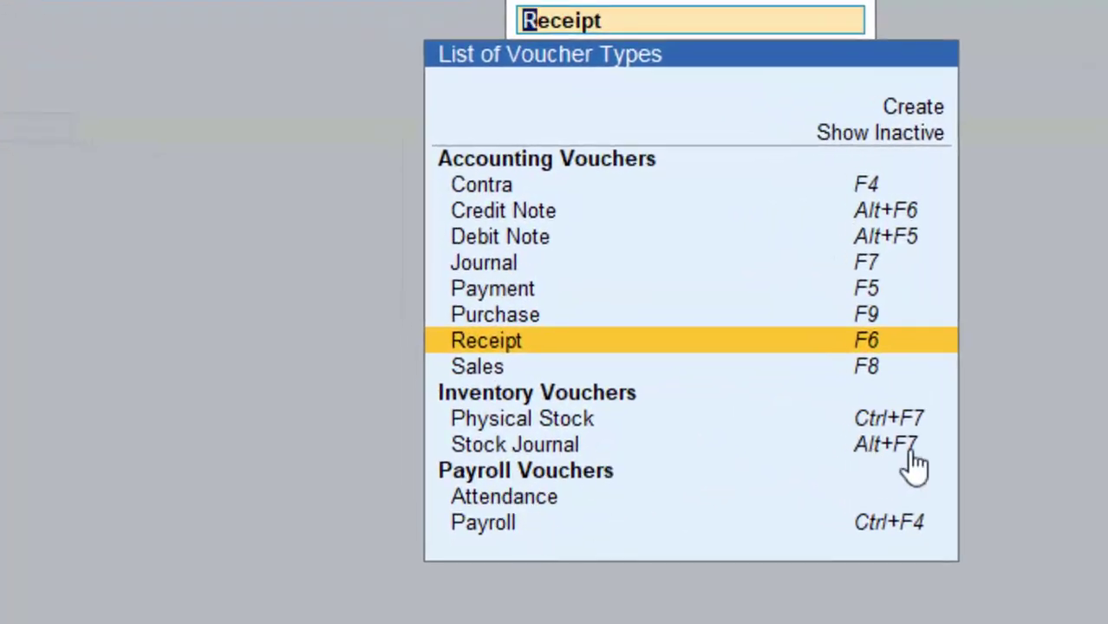
click(520, 500)
click(520, 499)
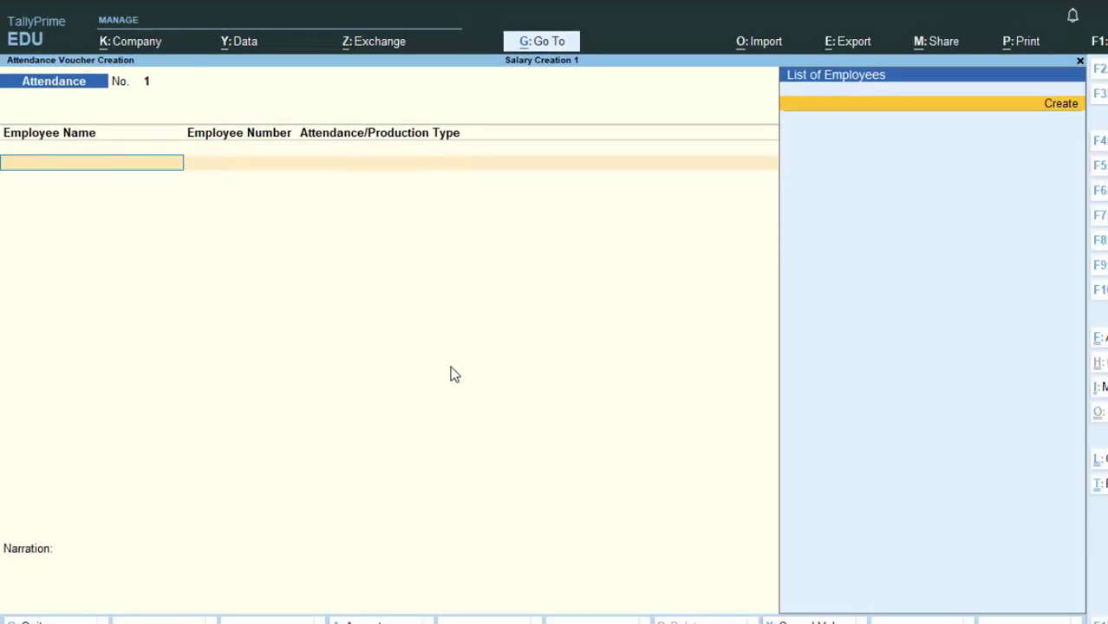
Step: Create a new employee under Primary with salary details defined, starting a new pay head
key(alt+c)
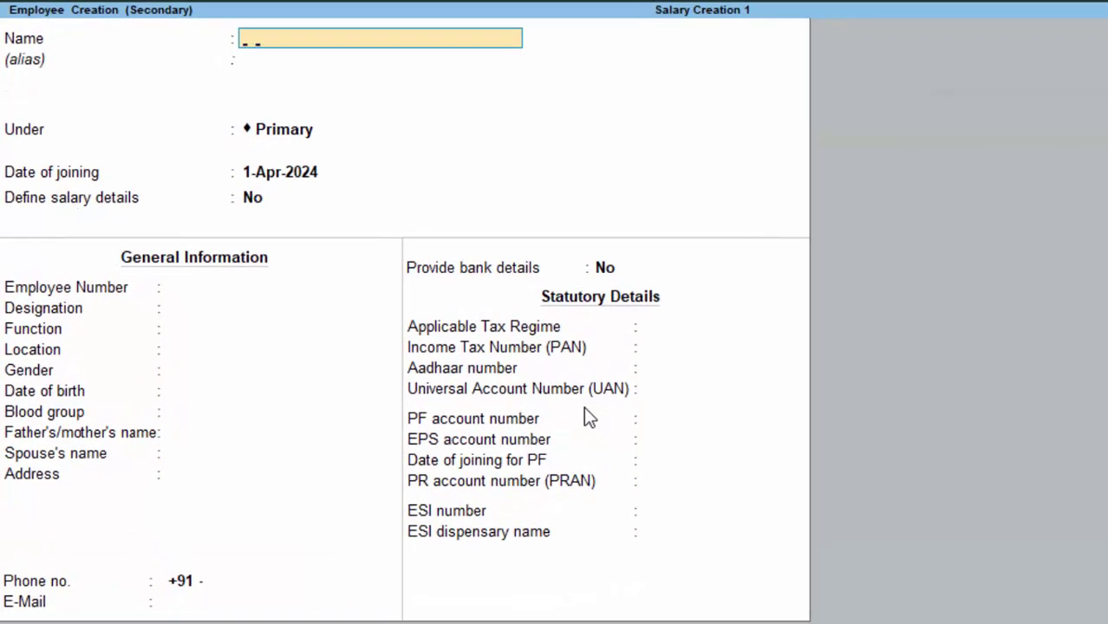
text(Mr Shyam)
key(Return)
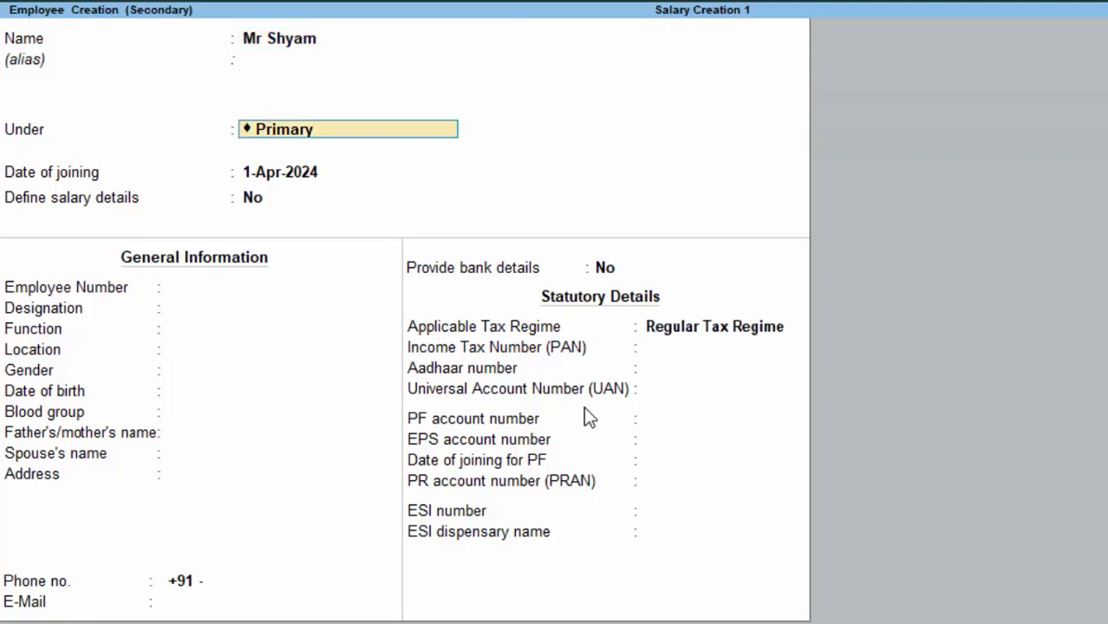
key(Return)
key(Return)
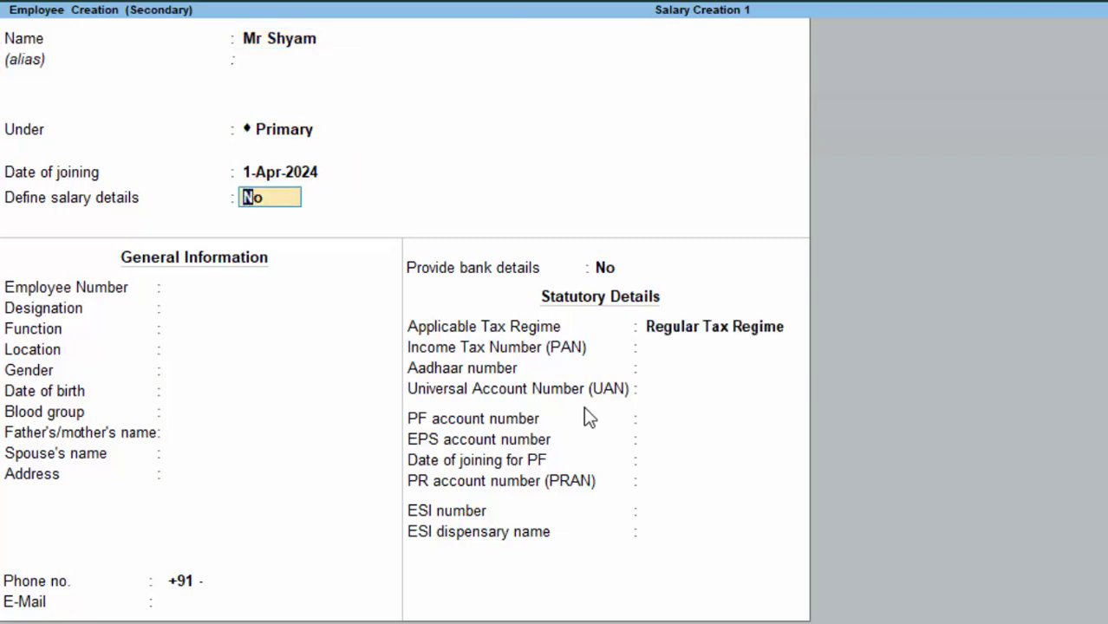
text(y)
key(Return)
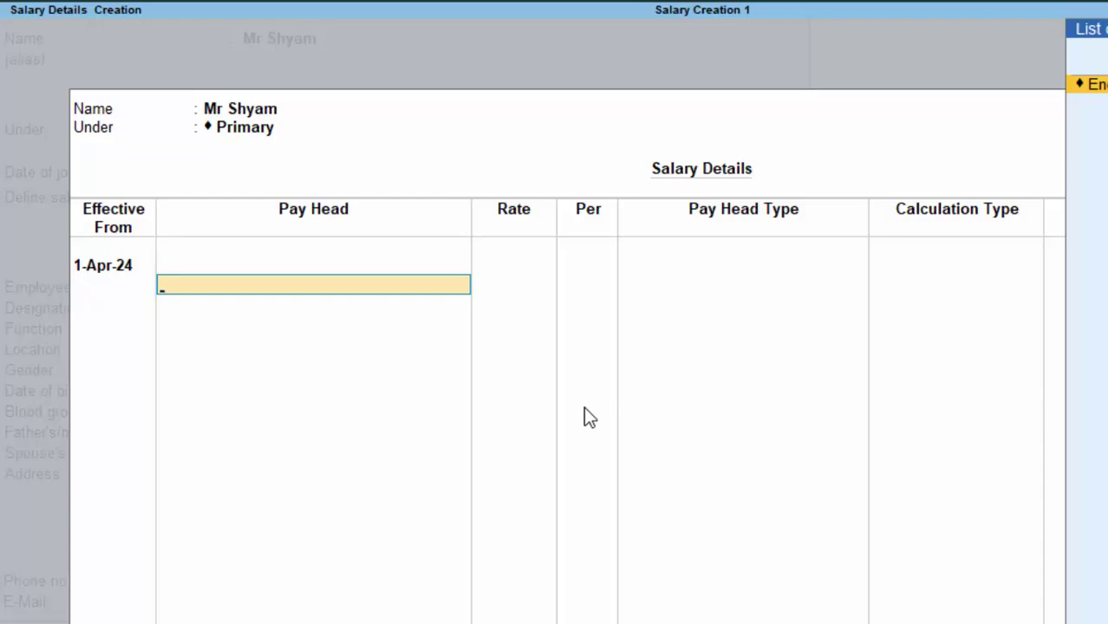
key(alt+c)
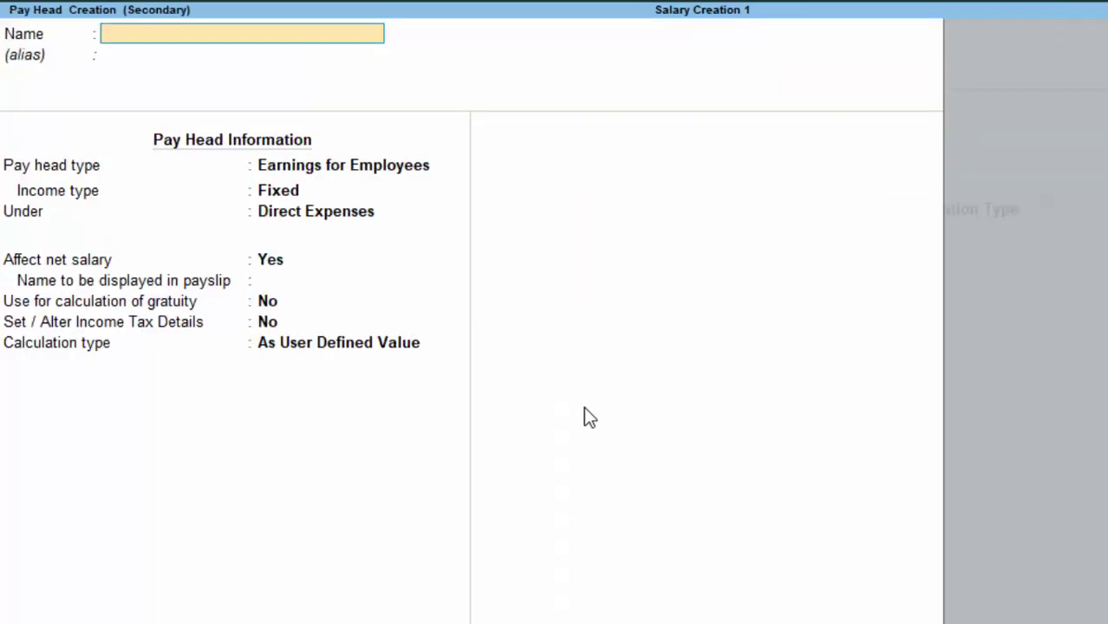
Step: Define Basic Salary as Fixed Earnings for Employees under Indirect Expenses, calculated On Attendance
text(Basic Sala)
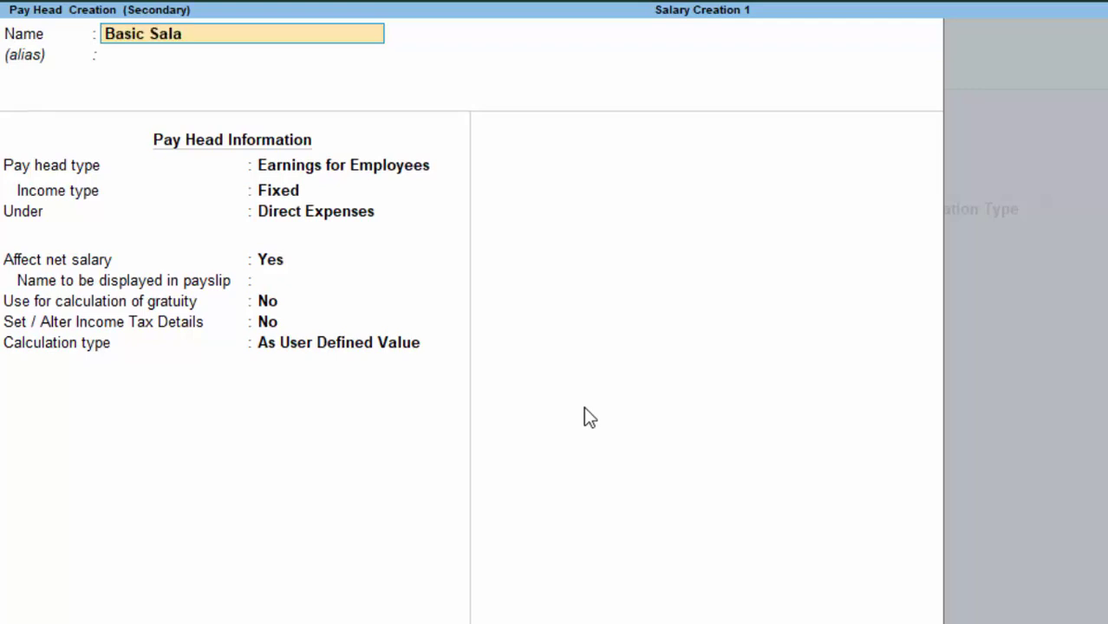
text(ry)
key(Return)
key(Return)
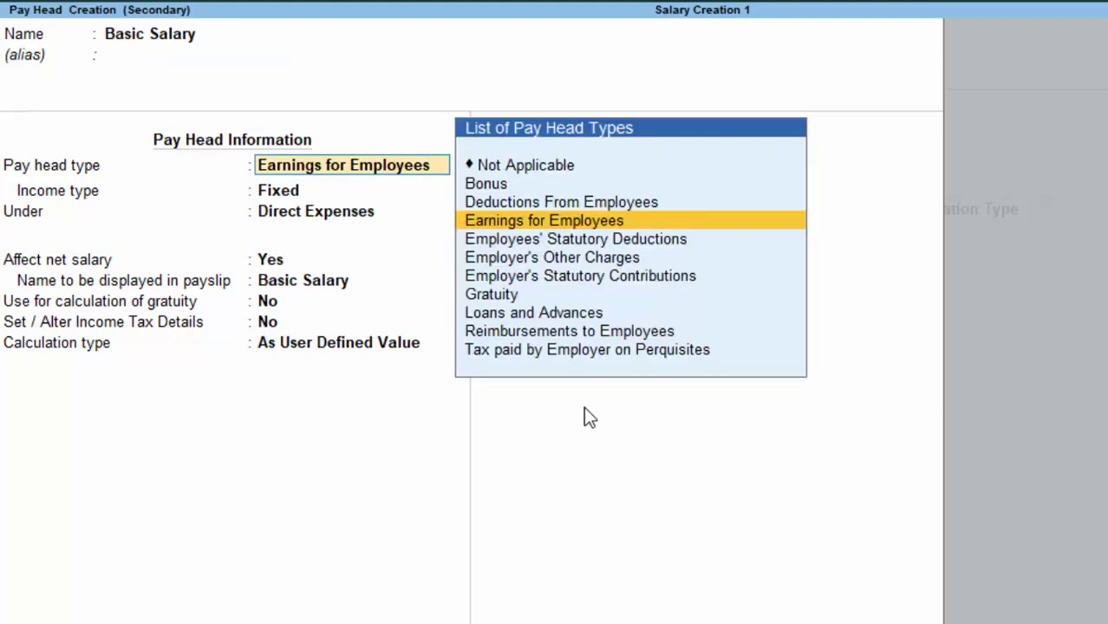
key(Return)
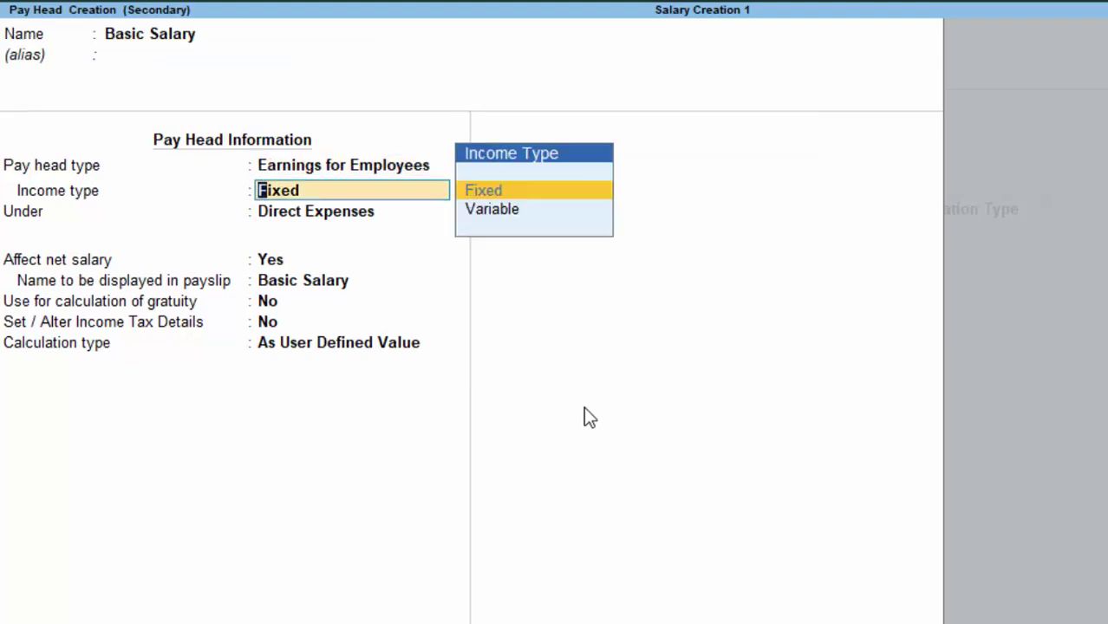
key(Return)
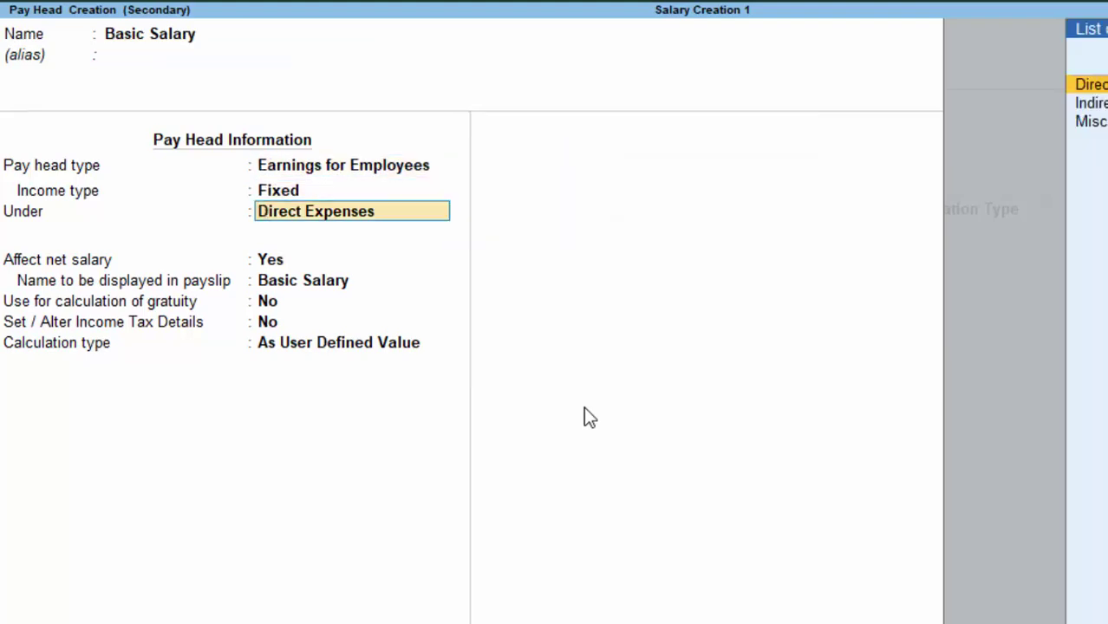
key(Down)
key(Return)
key(Return)
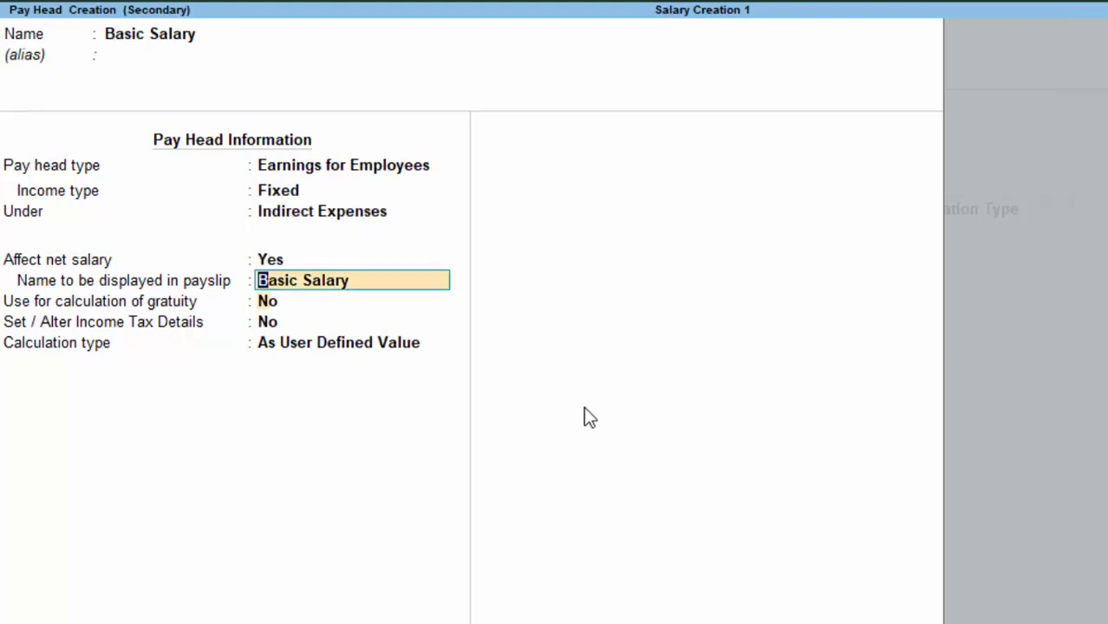
key(Return)
key(Return)
key(Return)
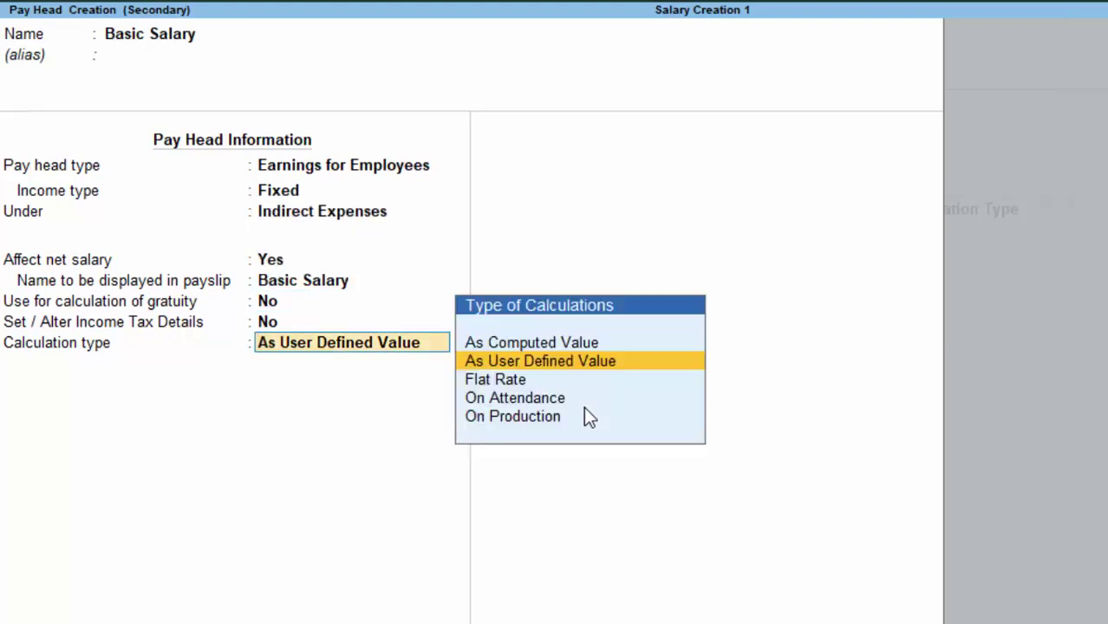
key(Down)
key(Down)
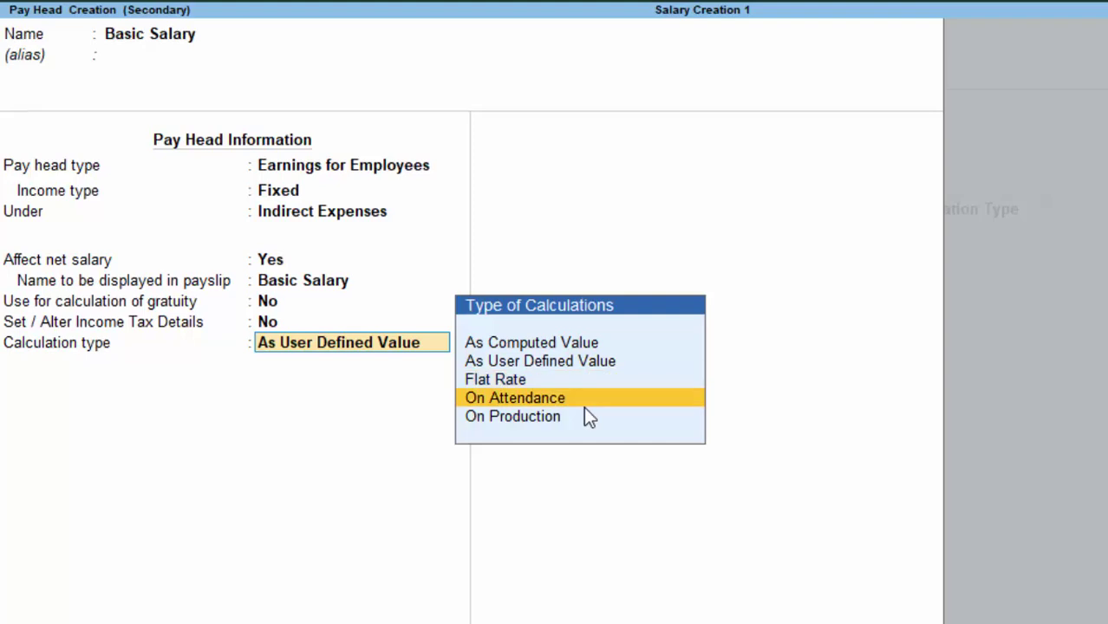
key(Return)
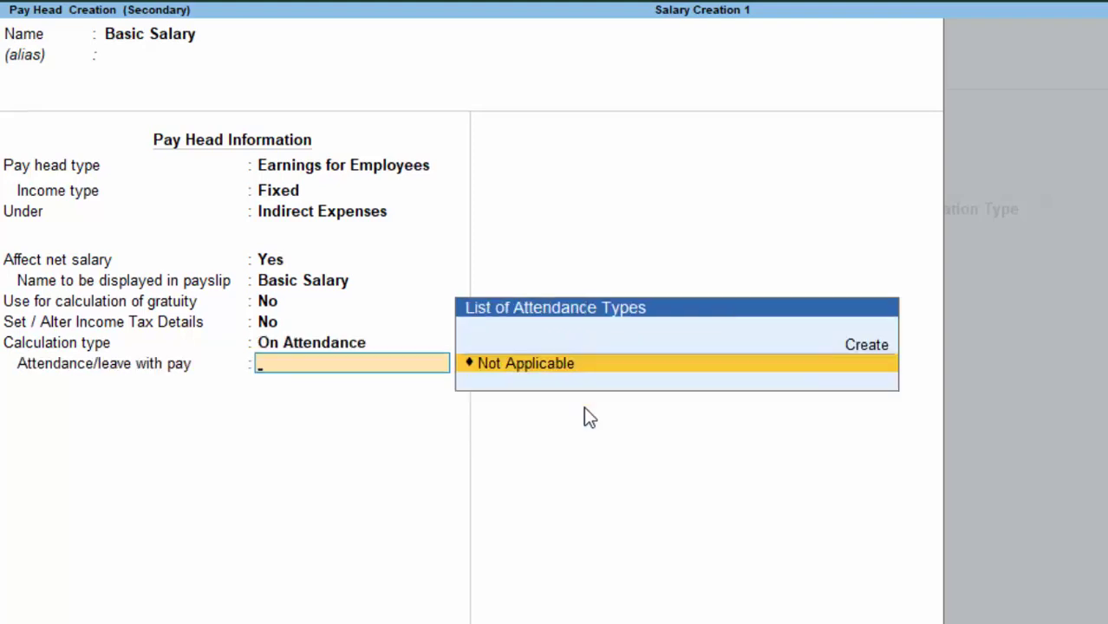
key(Up)
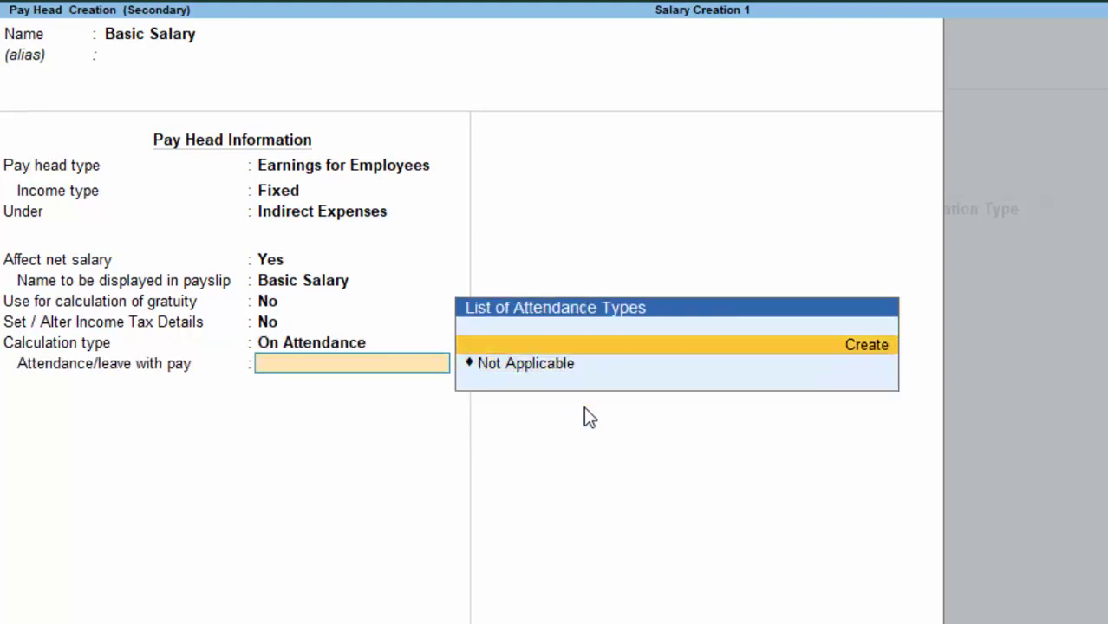
key(Return)
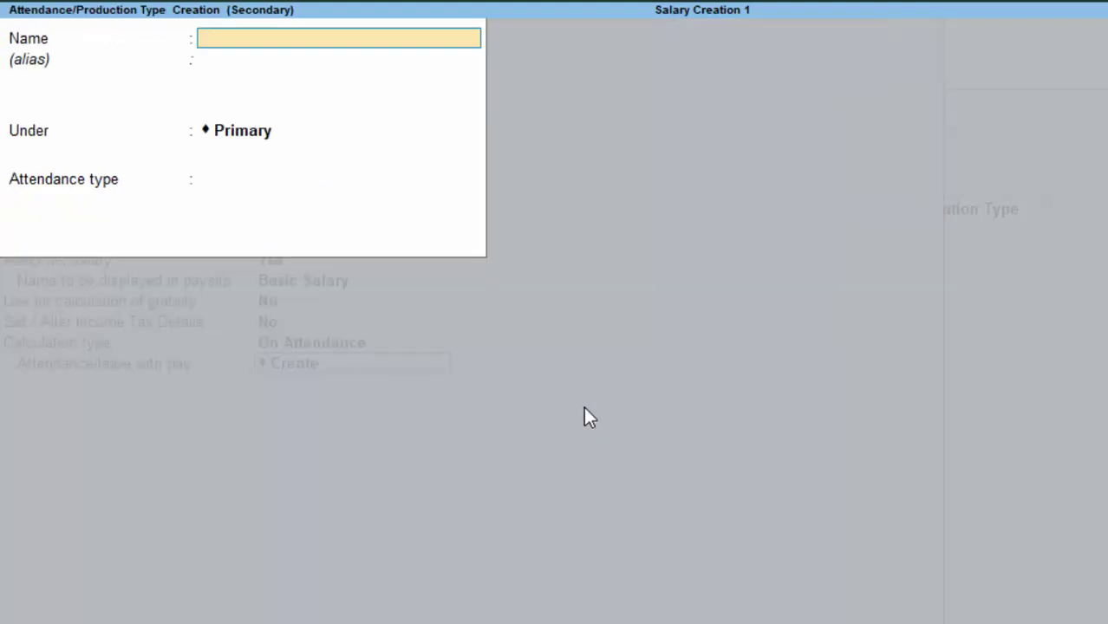
Step: Add a 'Casual Leave' attendance type as Attendance / Leave with Pay, counted in days
text(Leave with)
key(BackSpace)
key(BackSpace)
key(BackSpace)
key(BackSpace)
key(BackSpace)
key(BackSpace)
key(BackSpace)
key(BackSpace)
key(BackSpace)
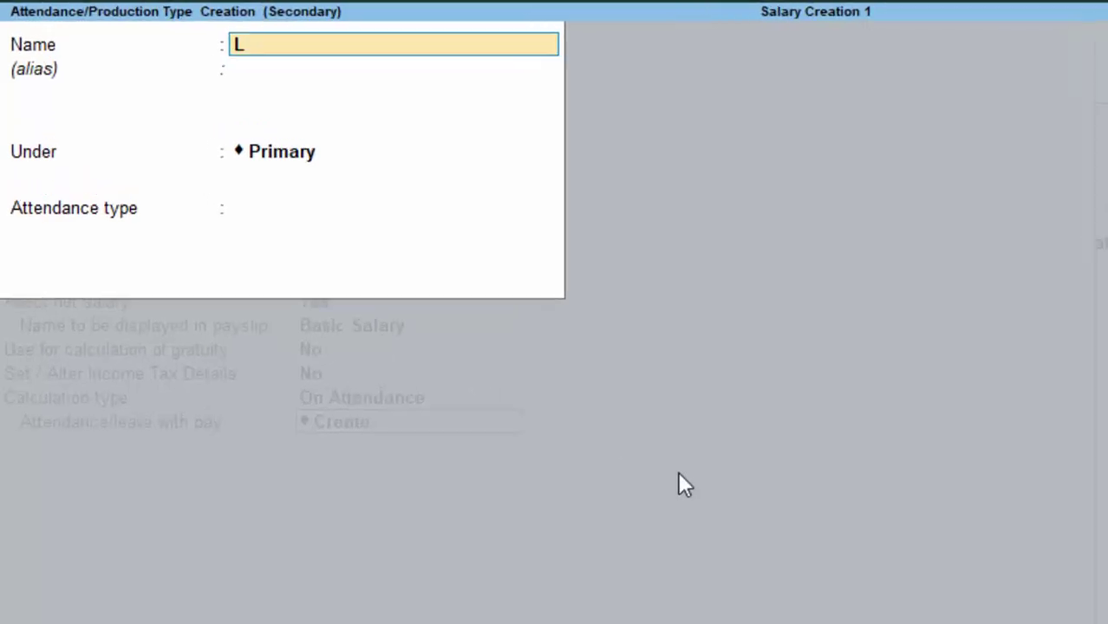
key(BackSpace)
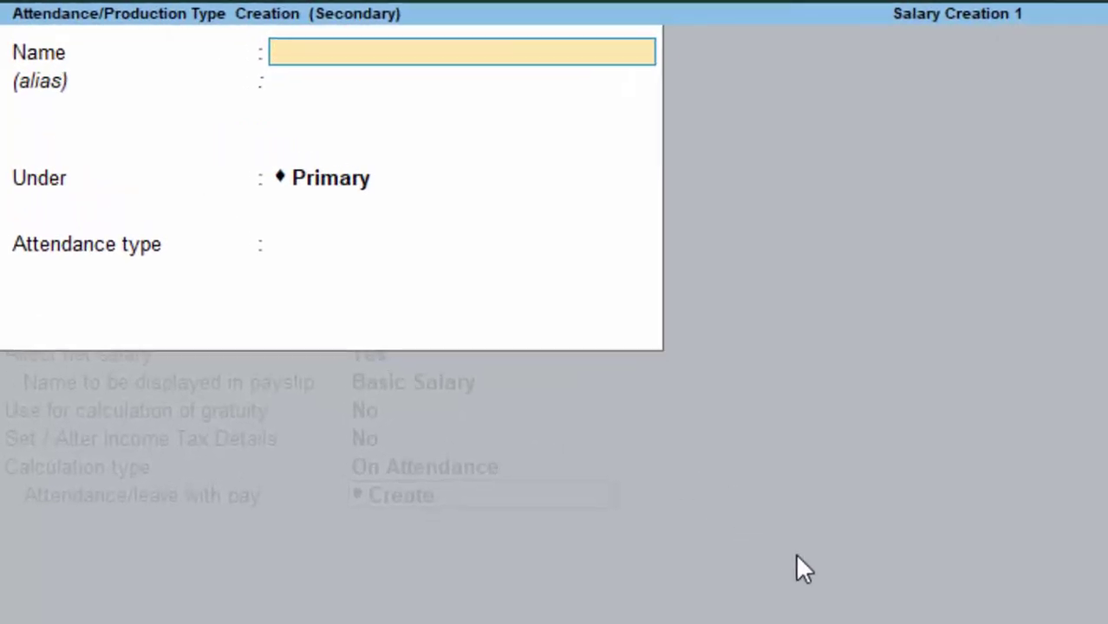
text(Casual)
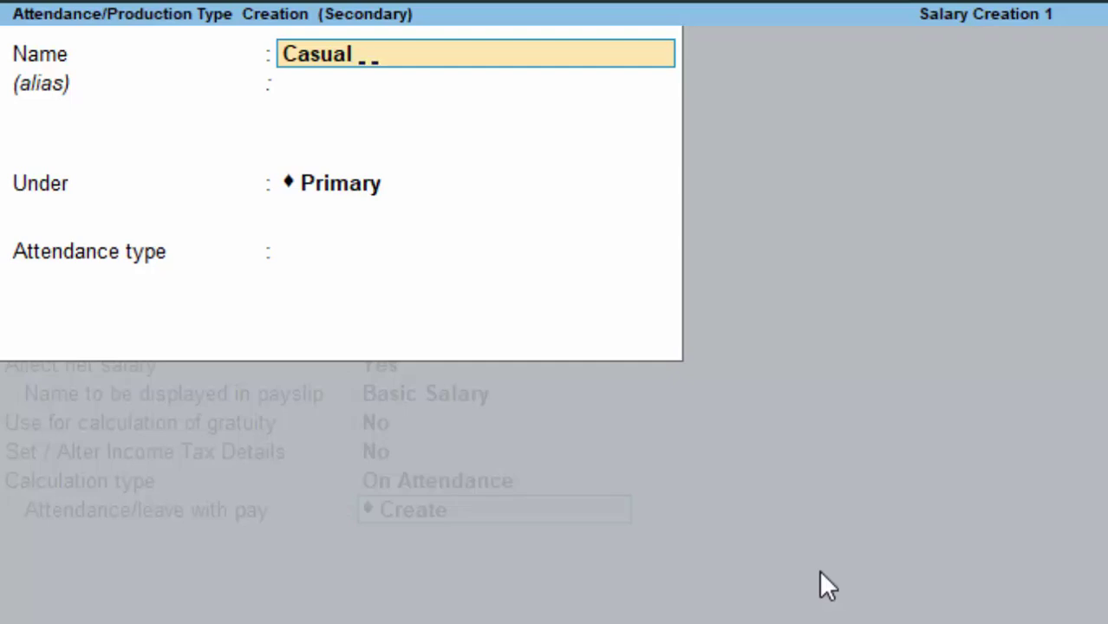
text( Leave)
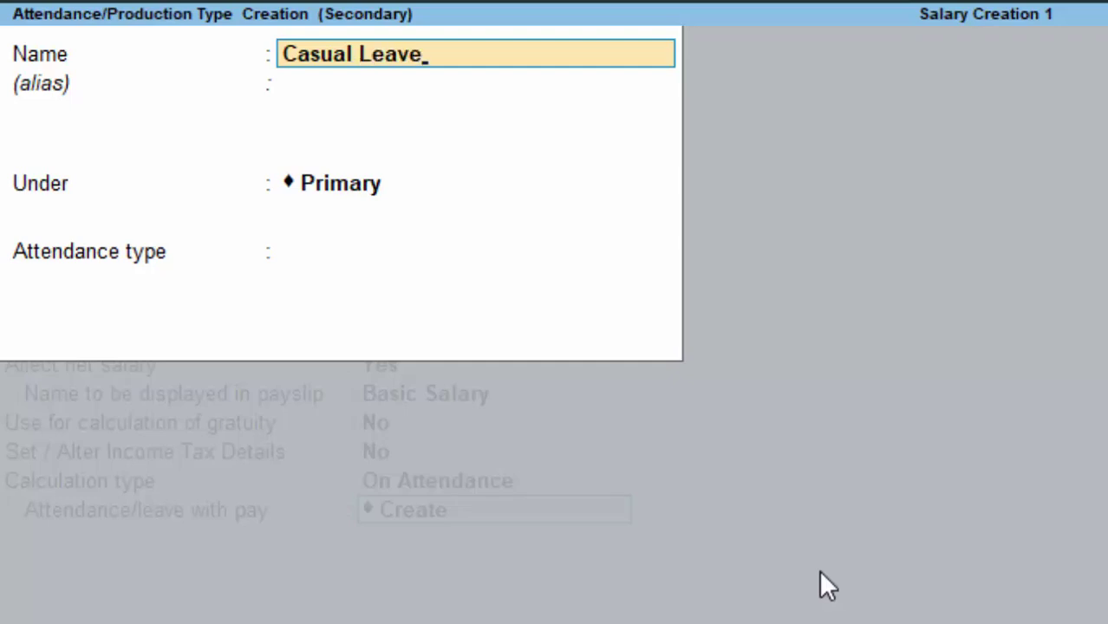
key(Return)
key(Return)
key(Return)
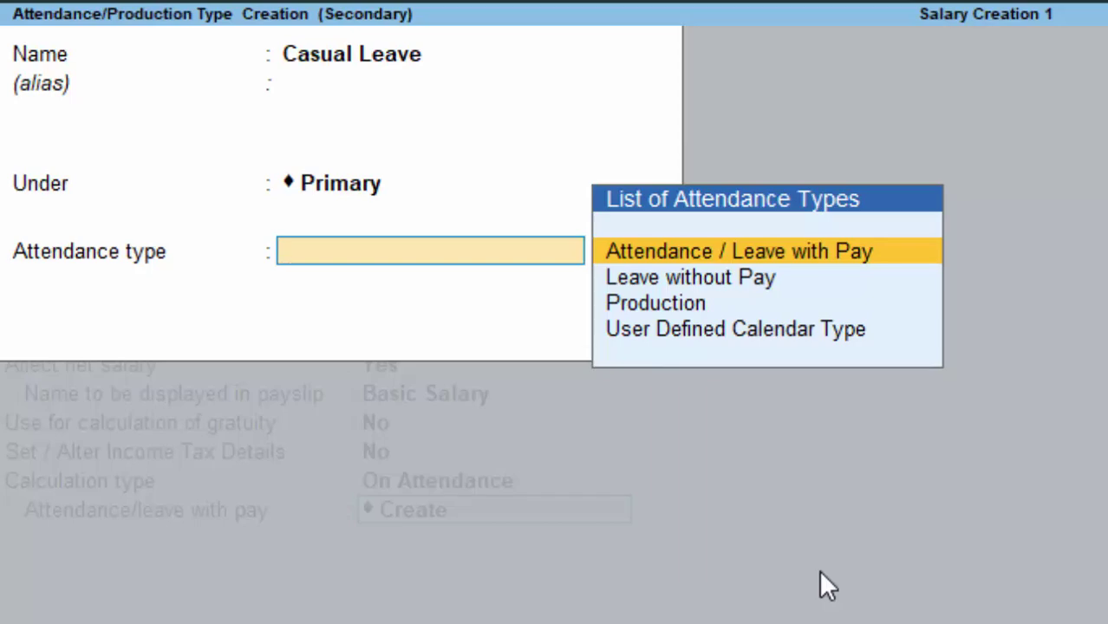
key(Return)
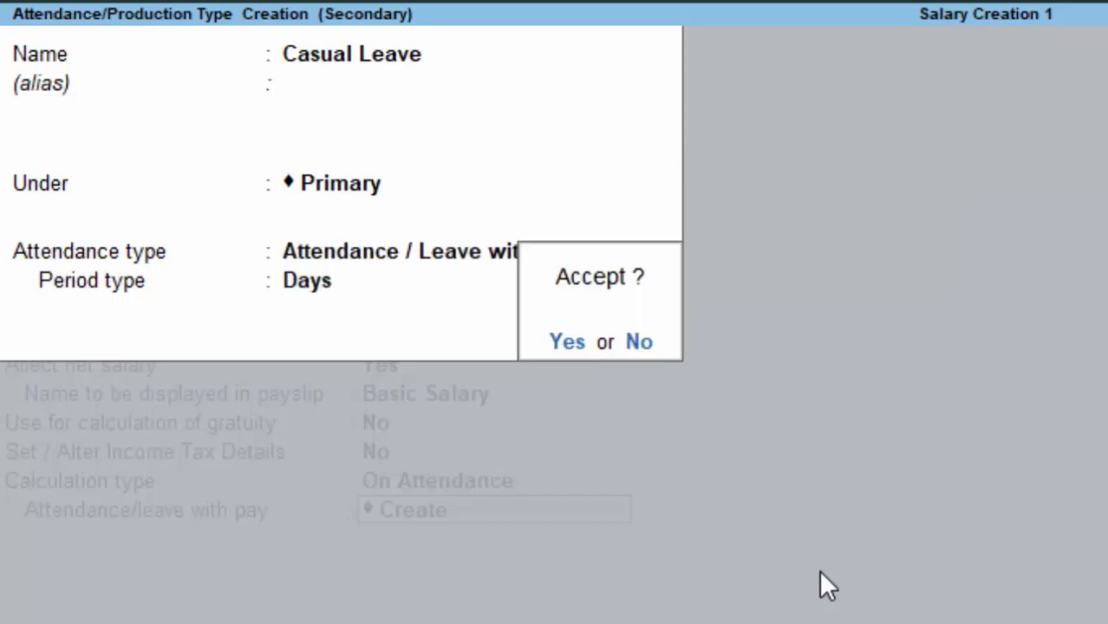
key(Return)
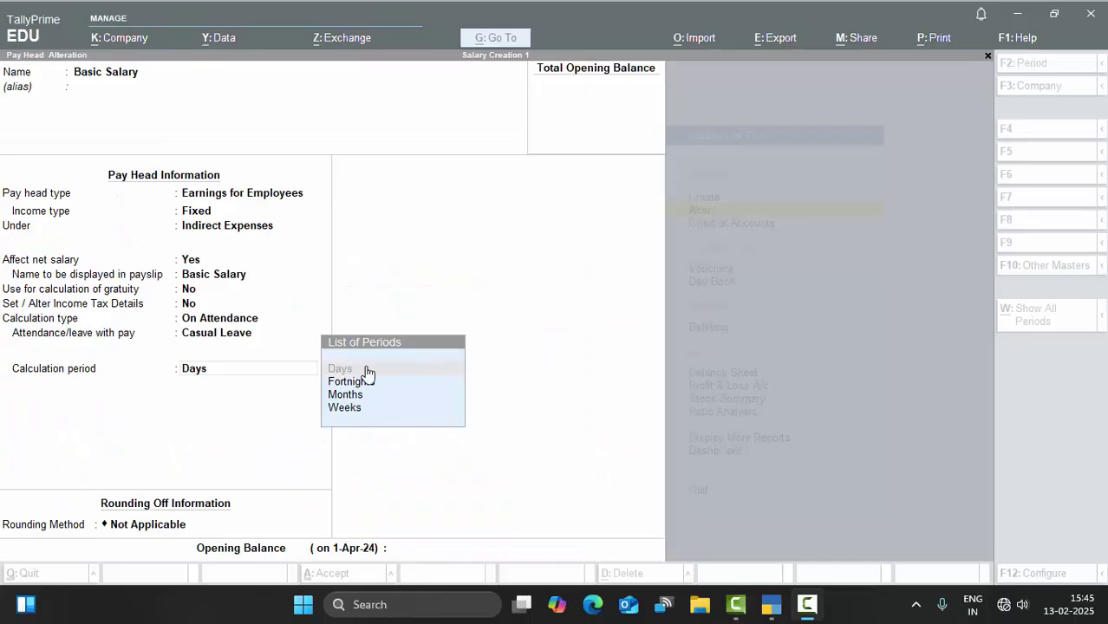
Step: Give Basic Salary a Months period, As per Calendar Period basis and Normal Rounding, then accept it
click(366, 371)
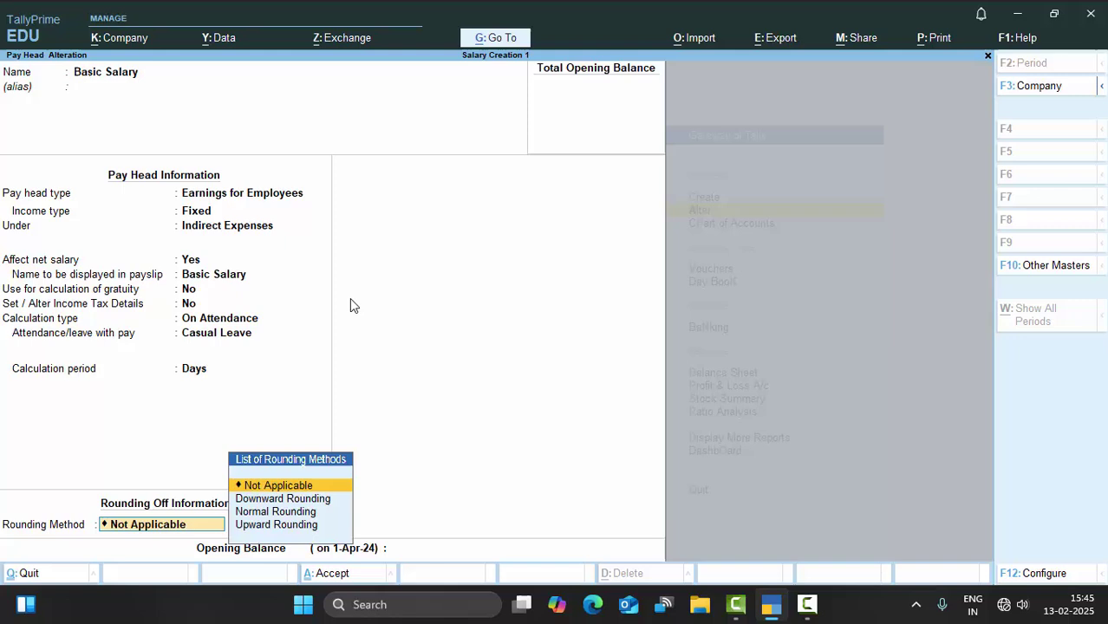
click(202, 374)
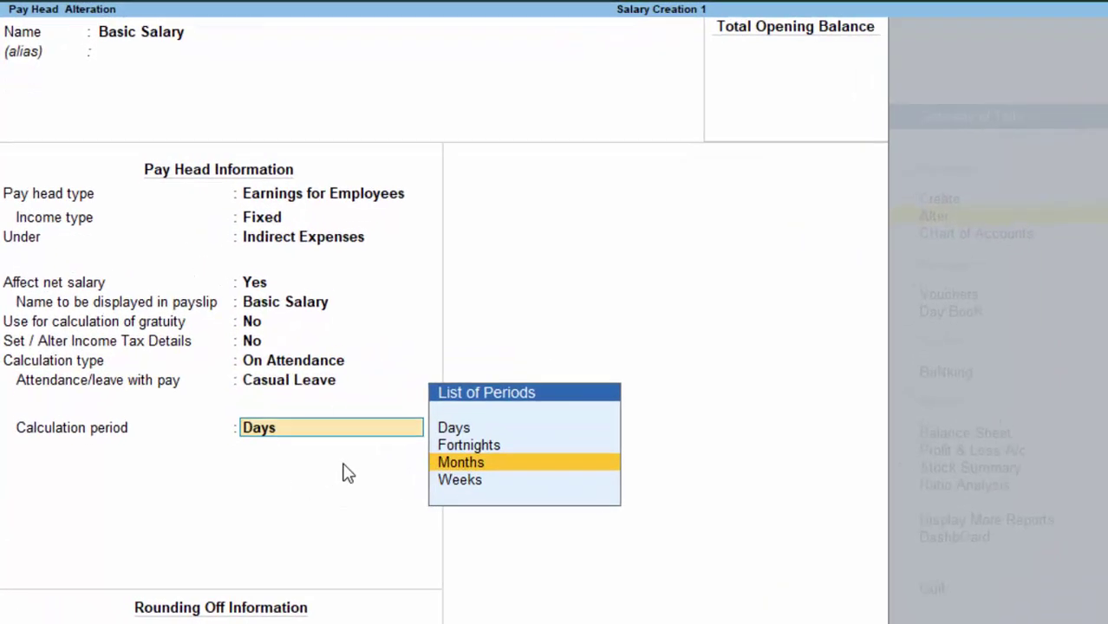
key(Return)
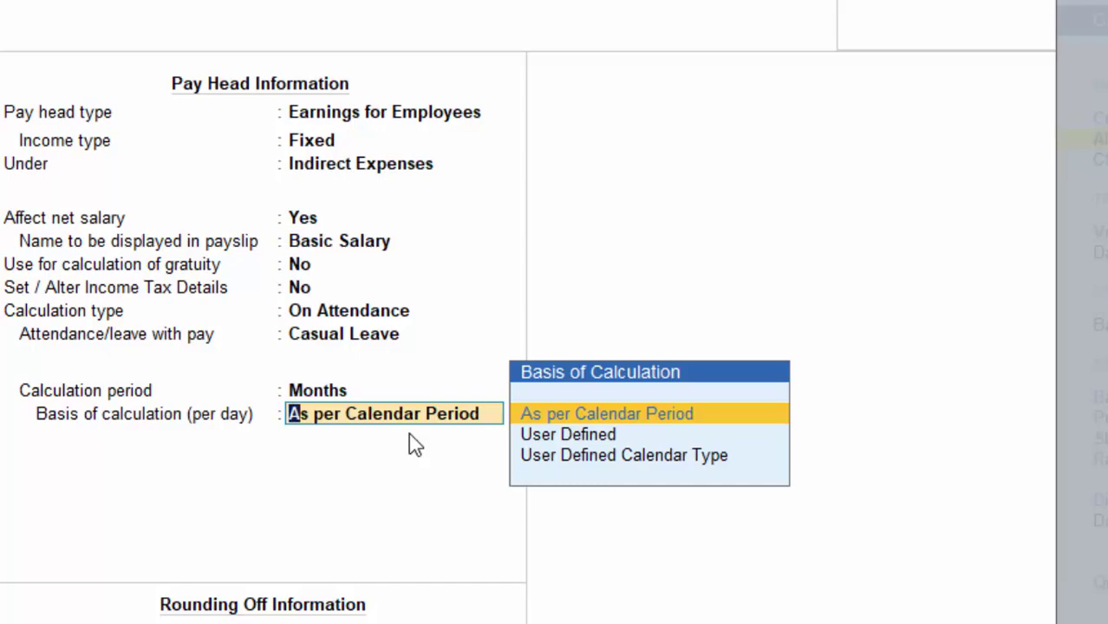
key(Return)
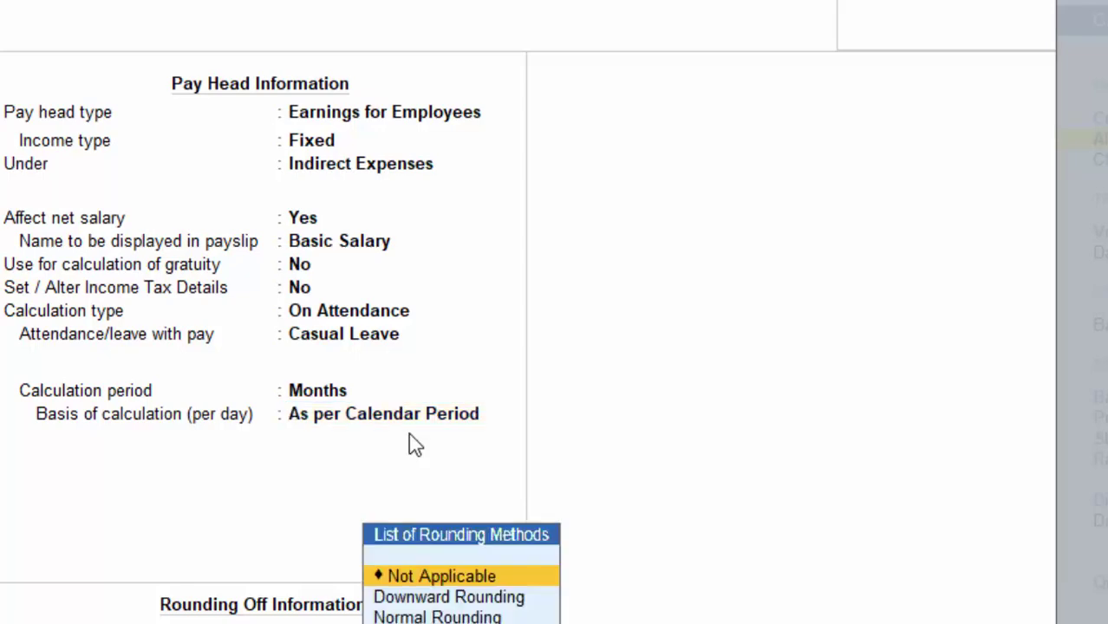
key(Down)
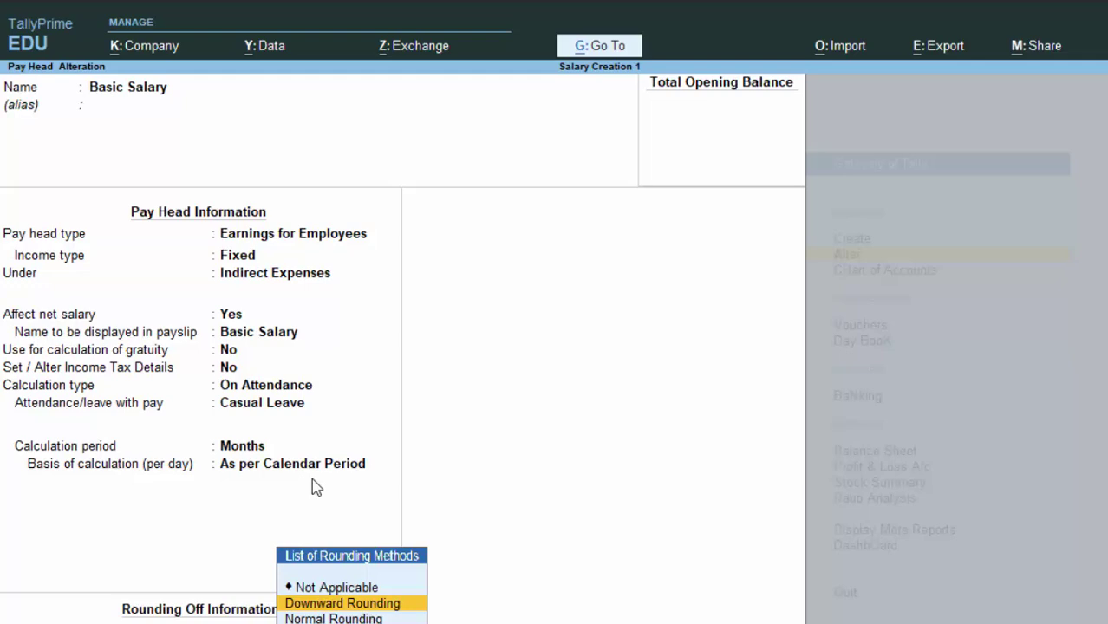
key(Down)
key(Down)
key(Up)
key(Return)
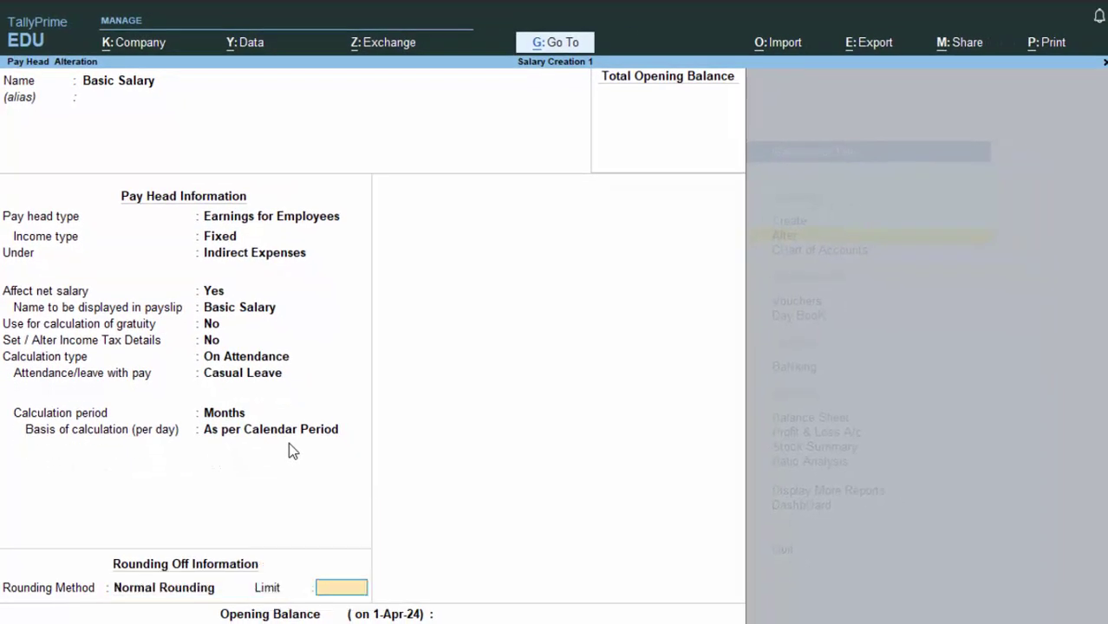
key(Return)
key(Return)
key(Return)
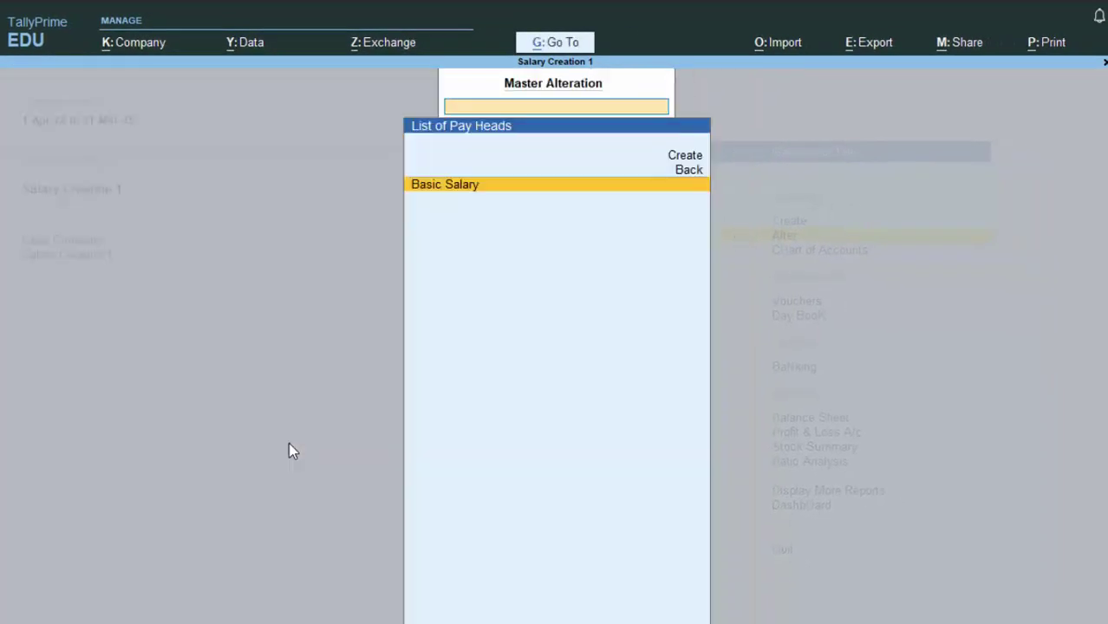